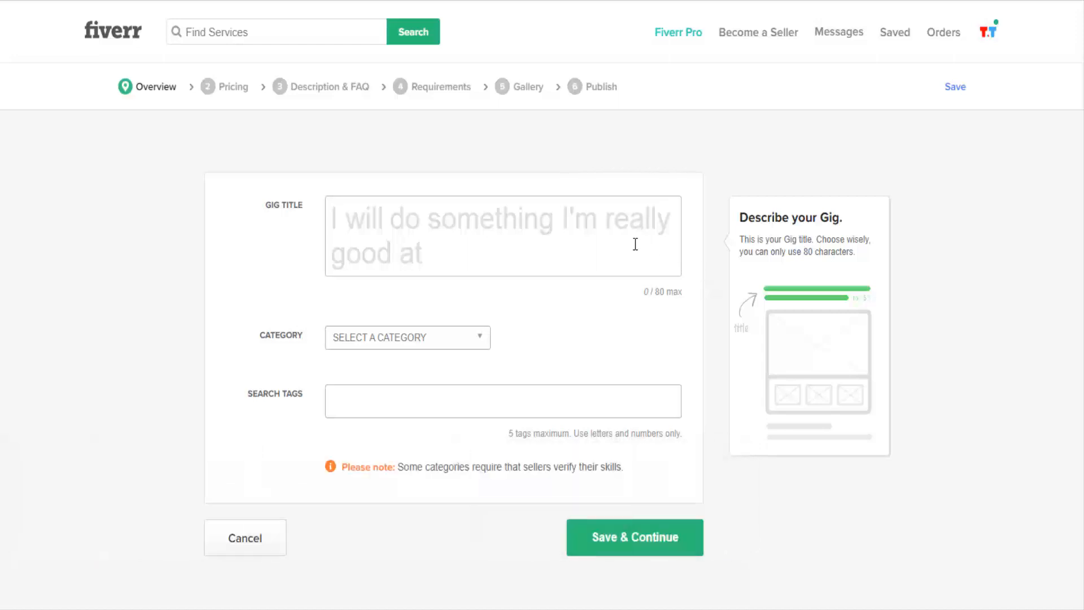
# Step: Enter "design a luxrious gold logo" as the gig title after "I will"
pyautogui.click(635, 243)
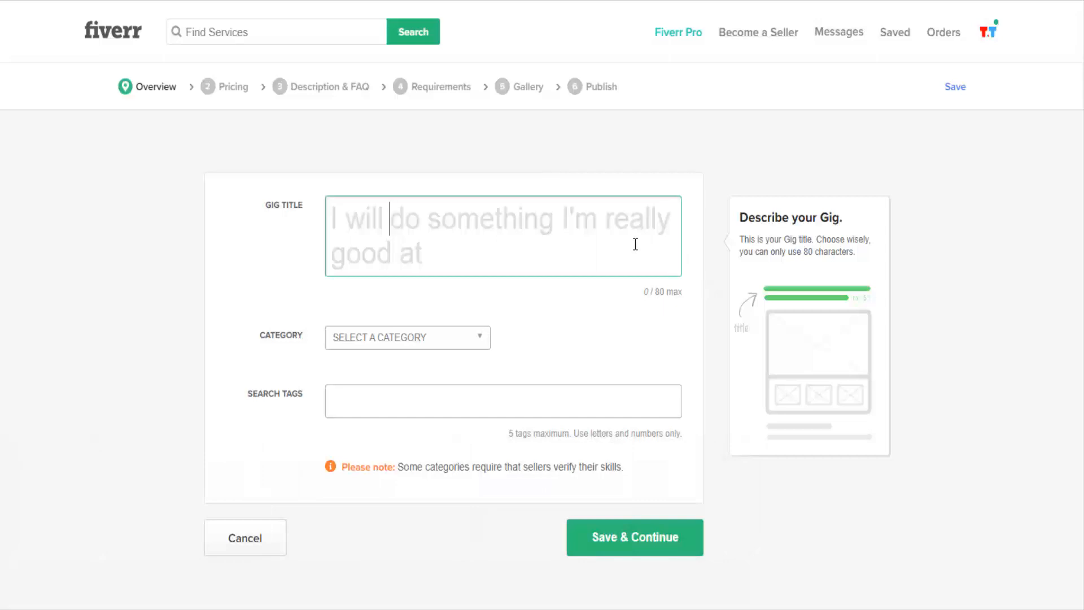
pyautogui.write('de')
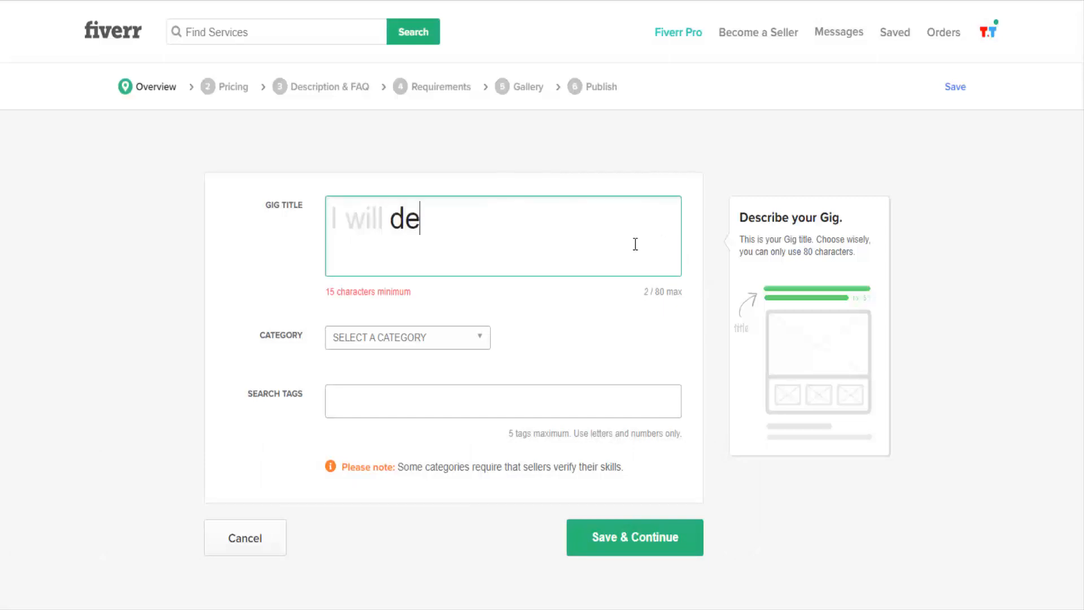
pyautogui.write('sign a ')
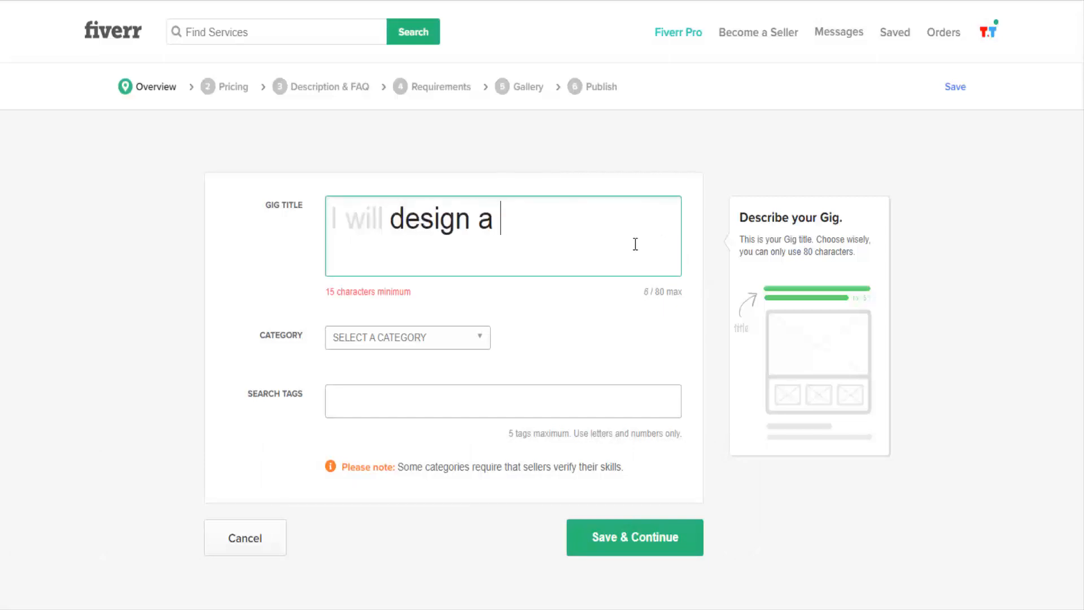
pyautogui.write('luxriou')
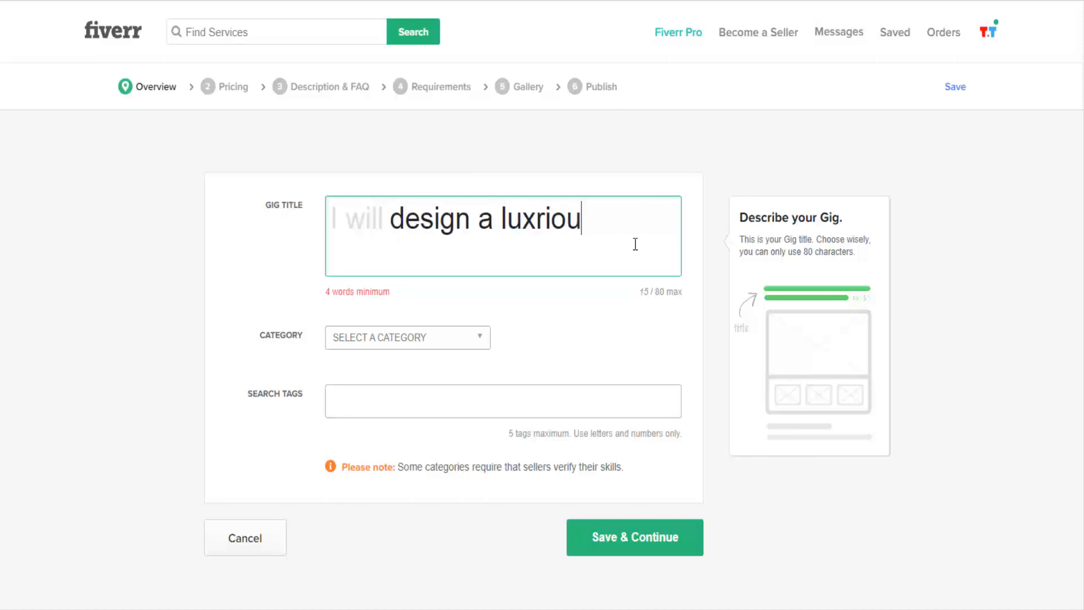
pyautogui.write('s gold ')
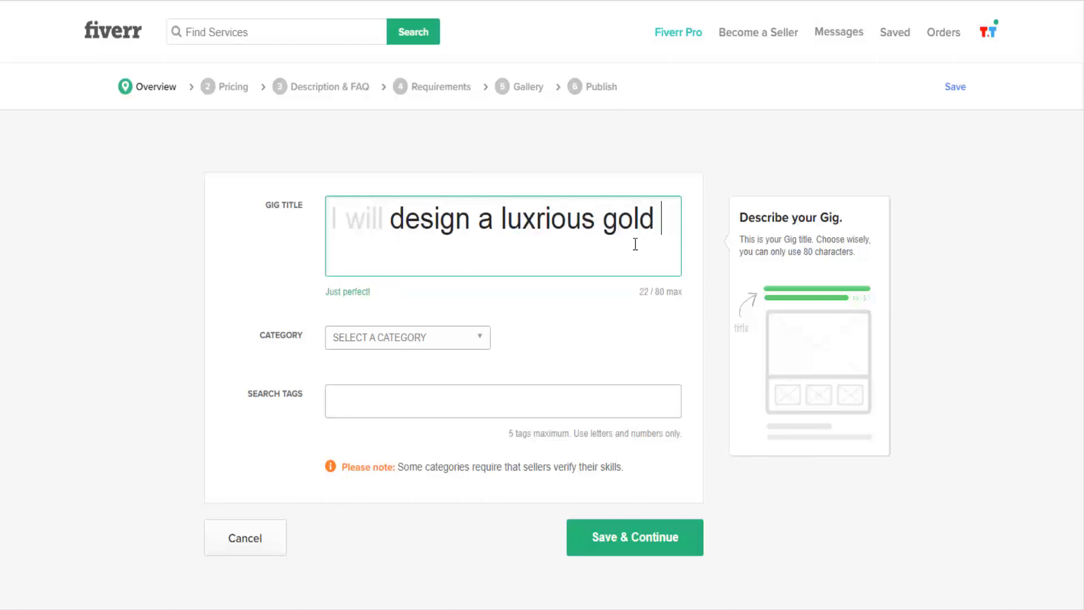
pyautogui.write('logo')
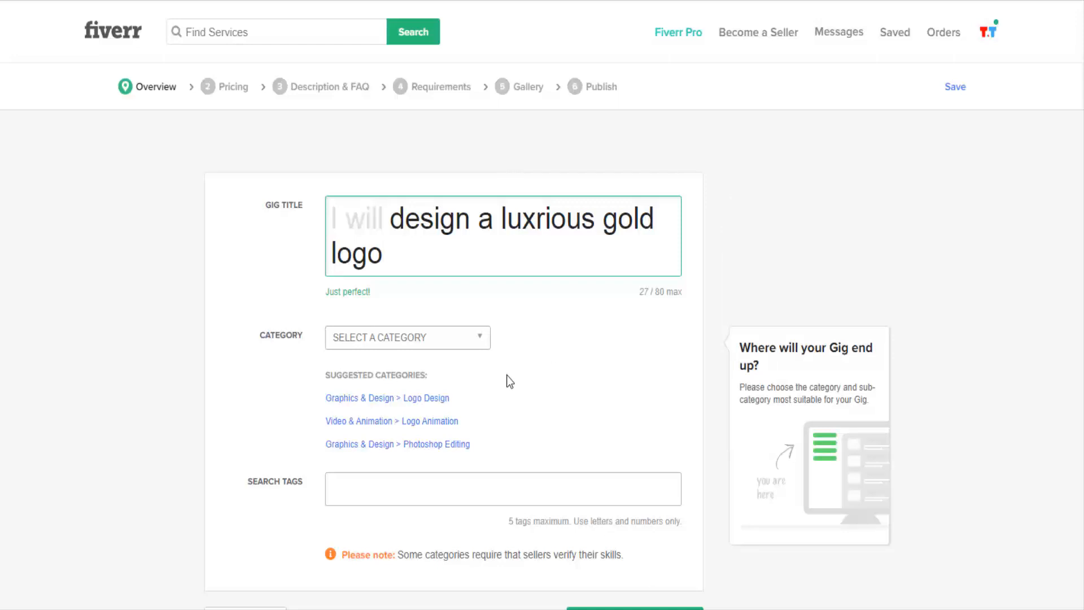
# Step: Set the gig's category to Graphics & Design and its subcategory to Logo Design
pyautogui.click(478, 340)
pyautogui.click(479, 341)
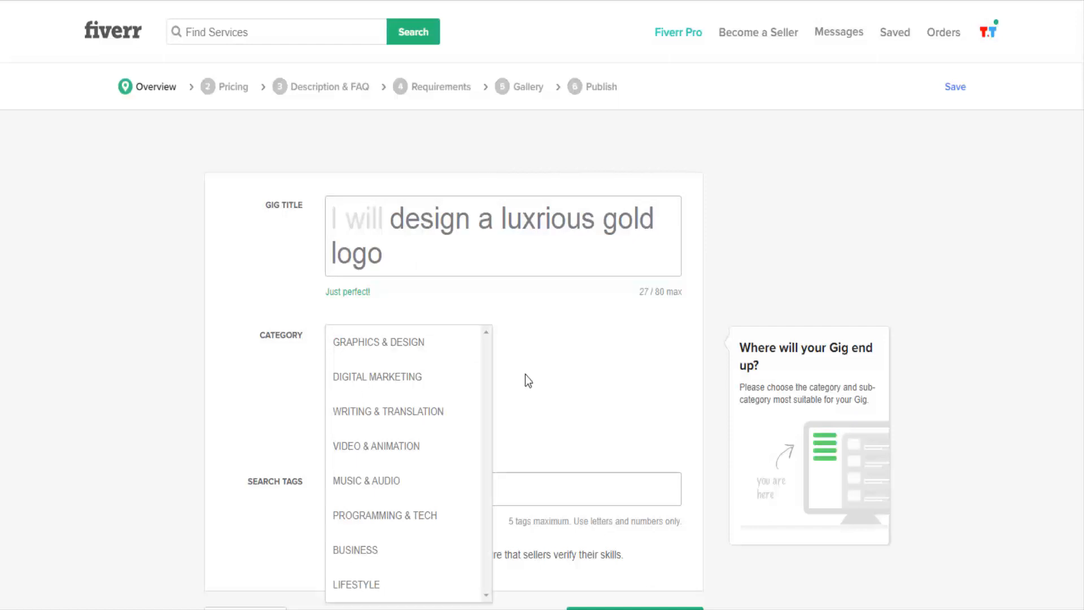
pyautogui.click(433, 355)
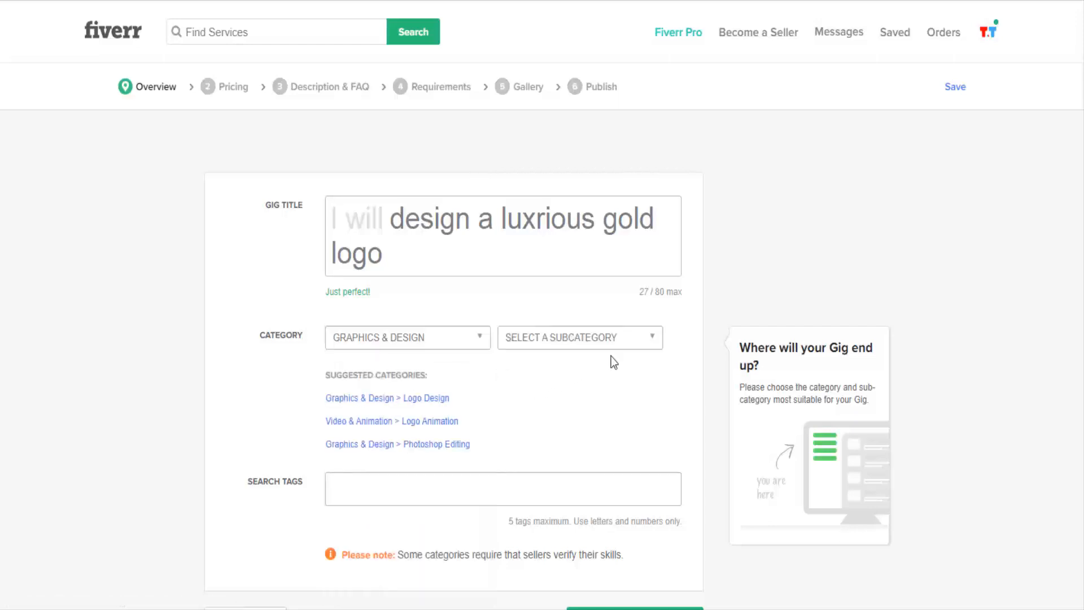
pyautogui.click(651, 342)
pyautogui.click(584, 344)
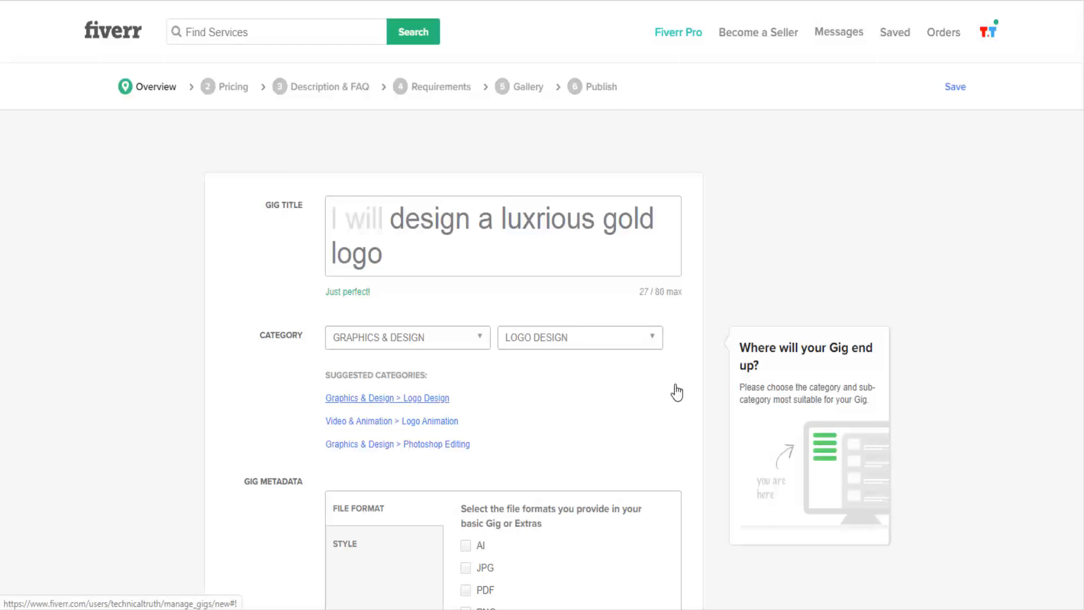
# Step: Mark AI, JPG, PDF and PNG as the file formats provided in the gig metadata
pyautogui.scroll(-3, 712, 392)
pyautogui.scroll(-3, 711, 392)
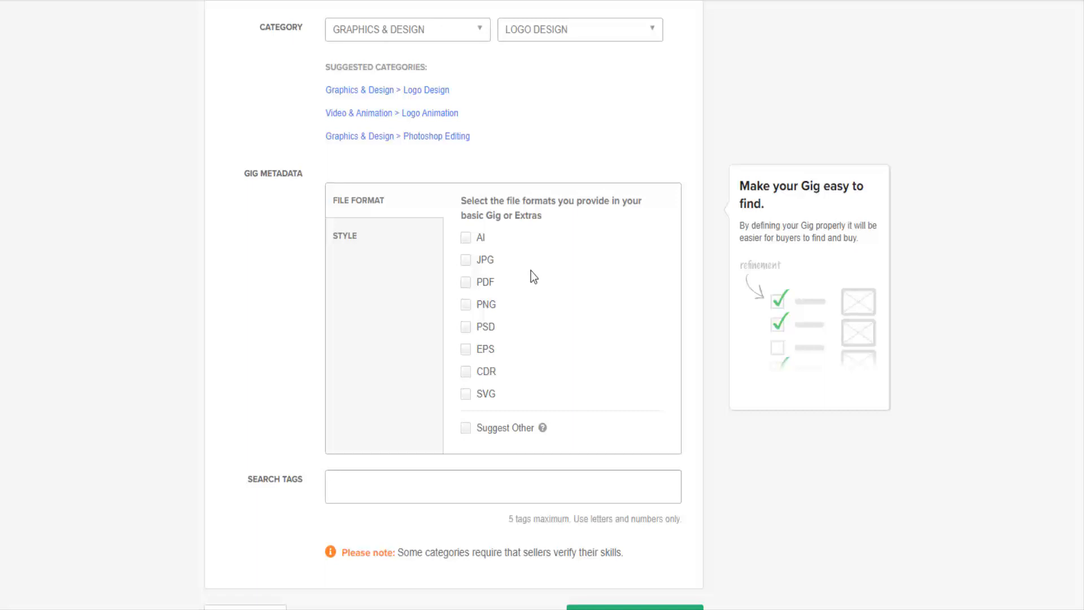
pyautogui.click(466, 260)
pyautogui.click(464, 238)
pyautogui.click(466, 306)
pyautogui.click(466, 283)
# Step: Add the suggested search tags "custom logo" and "graphics design" to the gig
pyautogui.scroll(-2, 714, 382)
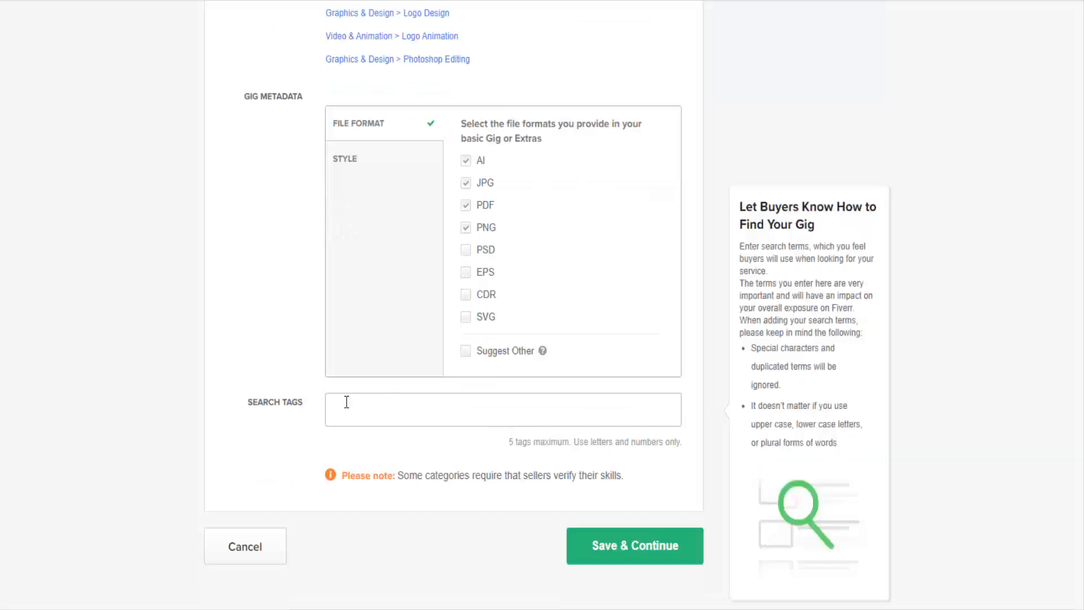
pyautogui.click(384, 406)
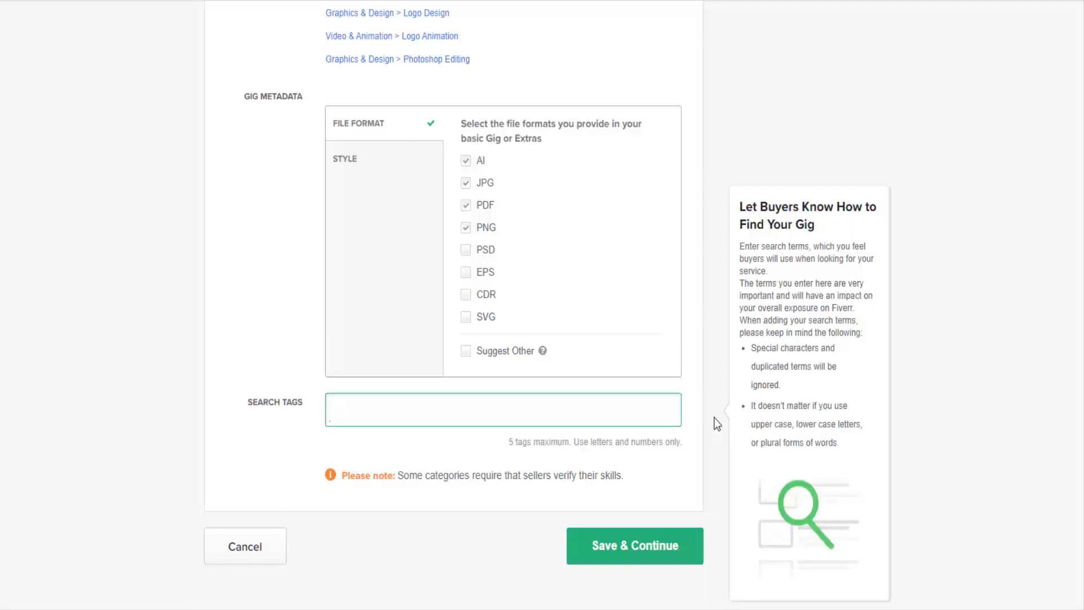
pyautogui.click(583, 410)
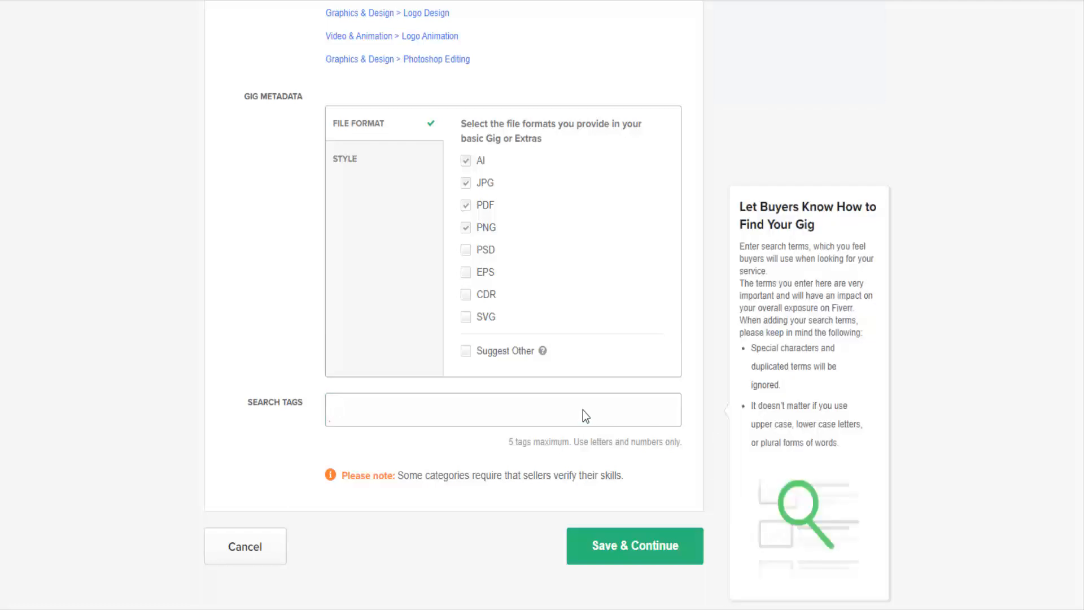
pyautogui.click(582, 409)
pyautogui.write('logo')
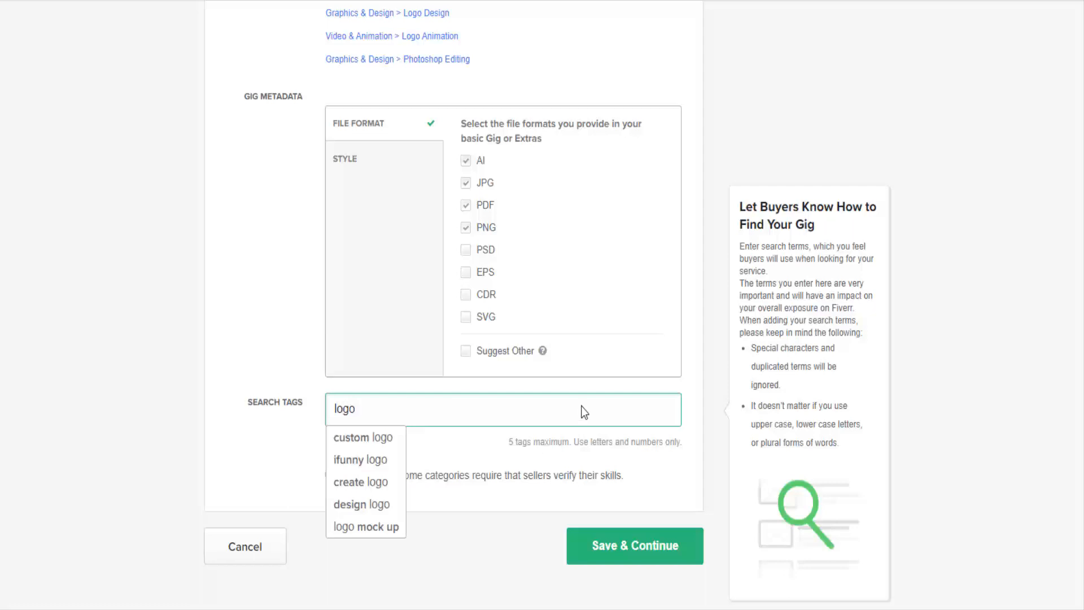
pyautogui.click(390, 439)
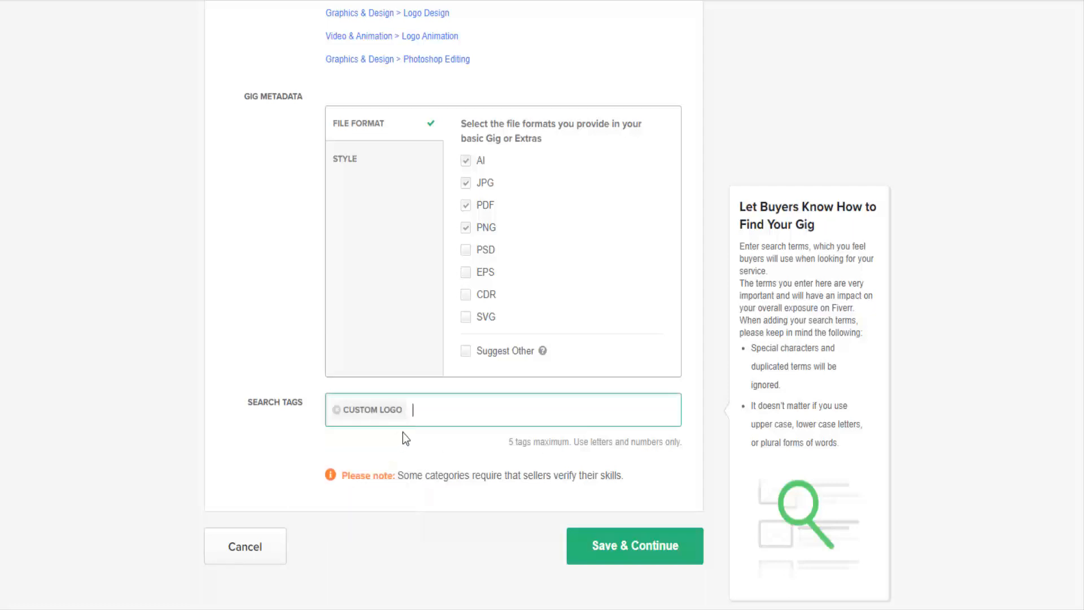
pyautogui.write('desi')
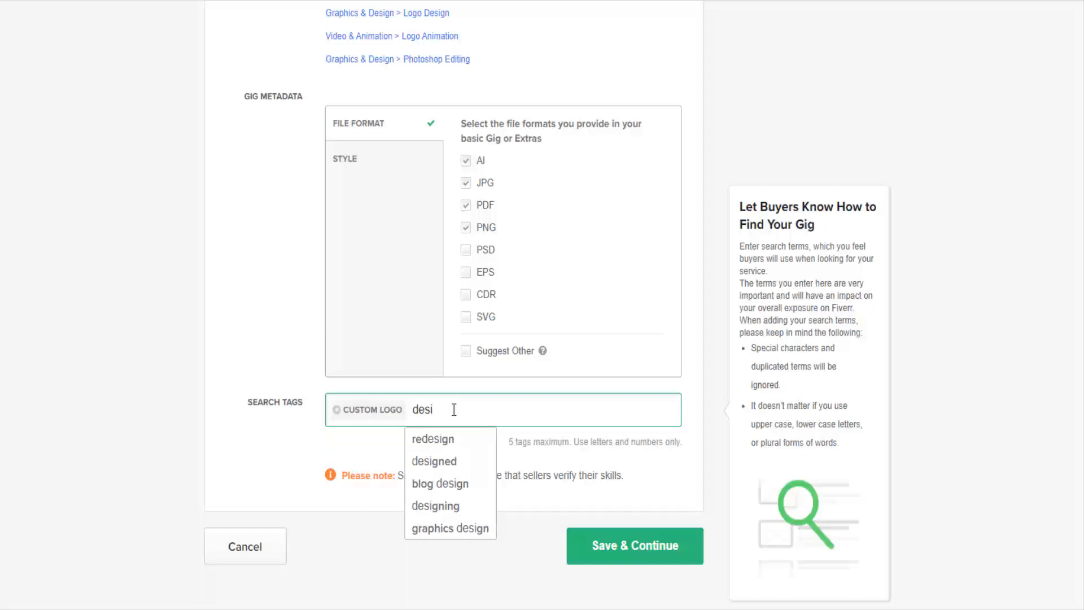
pyautogui.click(458, 539)
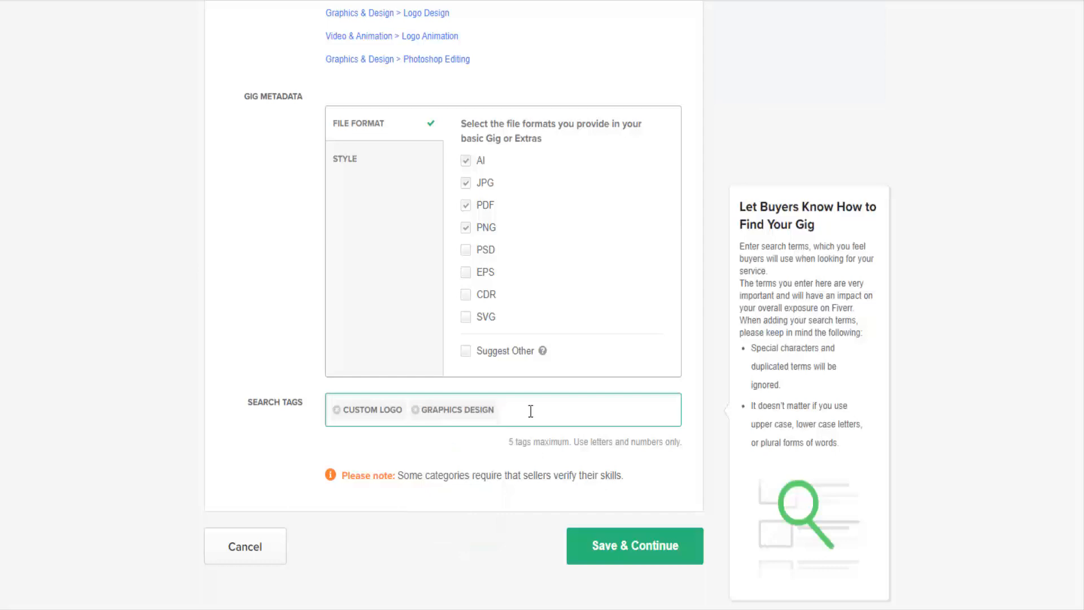
# Step: Add "gold logo" and "luxrious logo" as further search tags
pyautogui.write('gol')
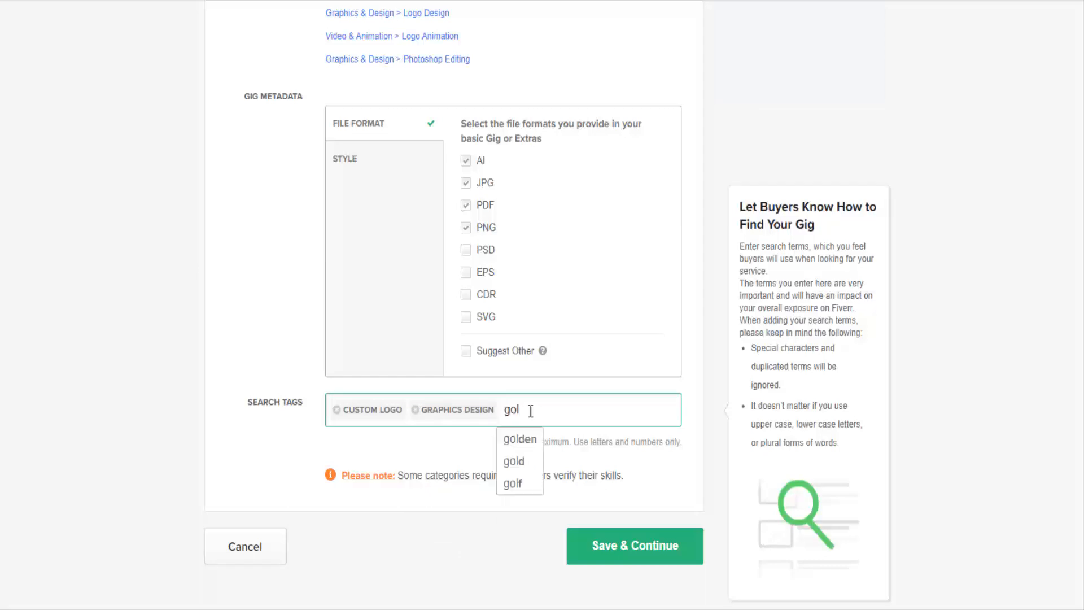
pyautogui.write('d lo')
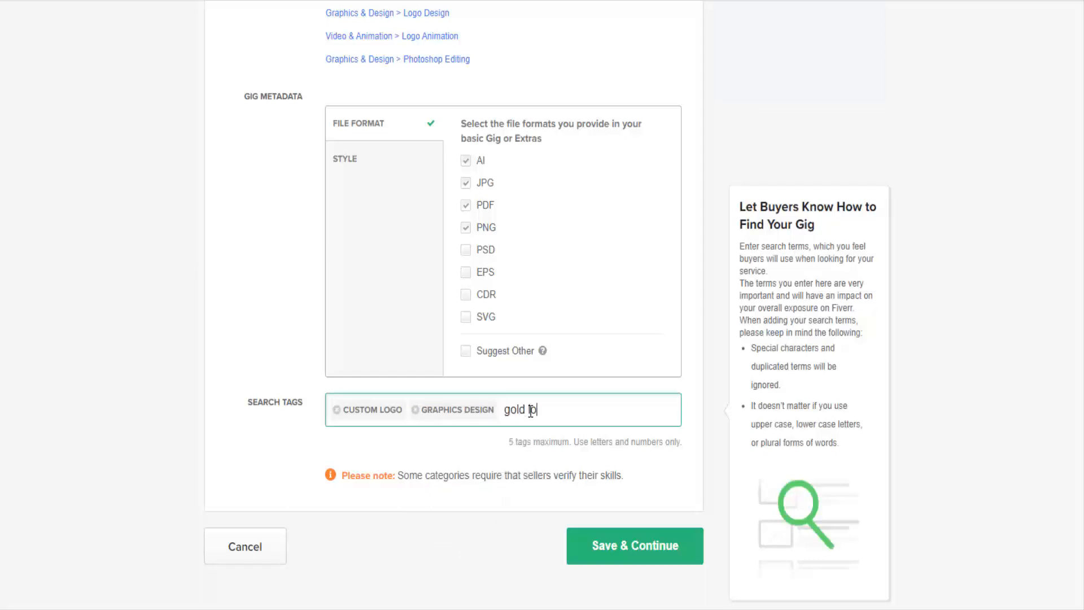
pyautogui.write('go')
pyautogui.press('Return')
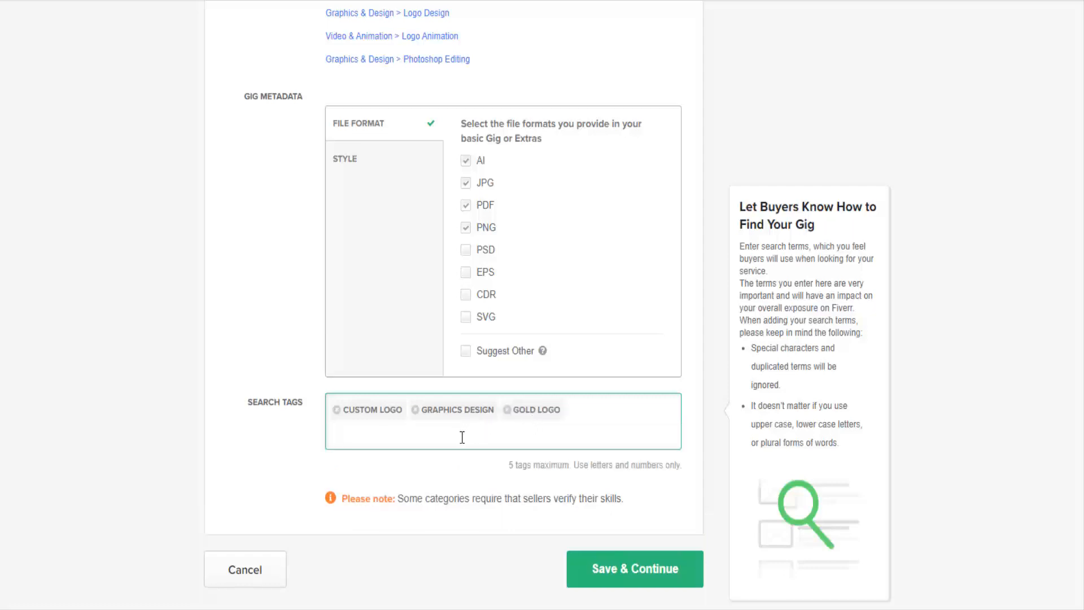
pyautogui.write('luxrious logo')
pyautogui.press('Return')
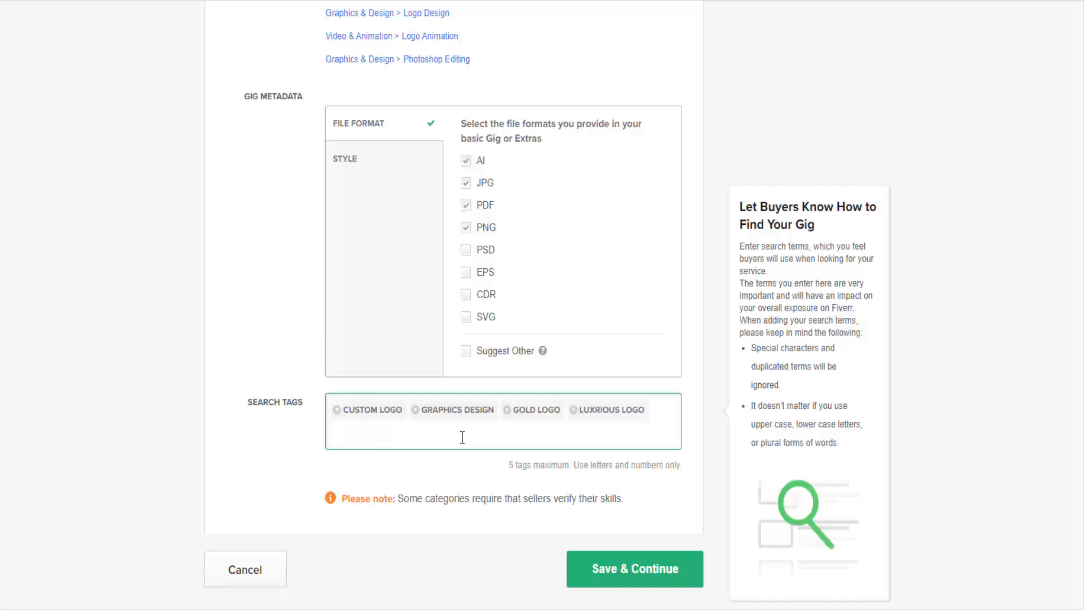
# Step: Add "logo designing" as the fifth search tag, and save the overview to continue to pricing
pyautogui.write('logo ')
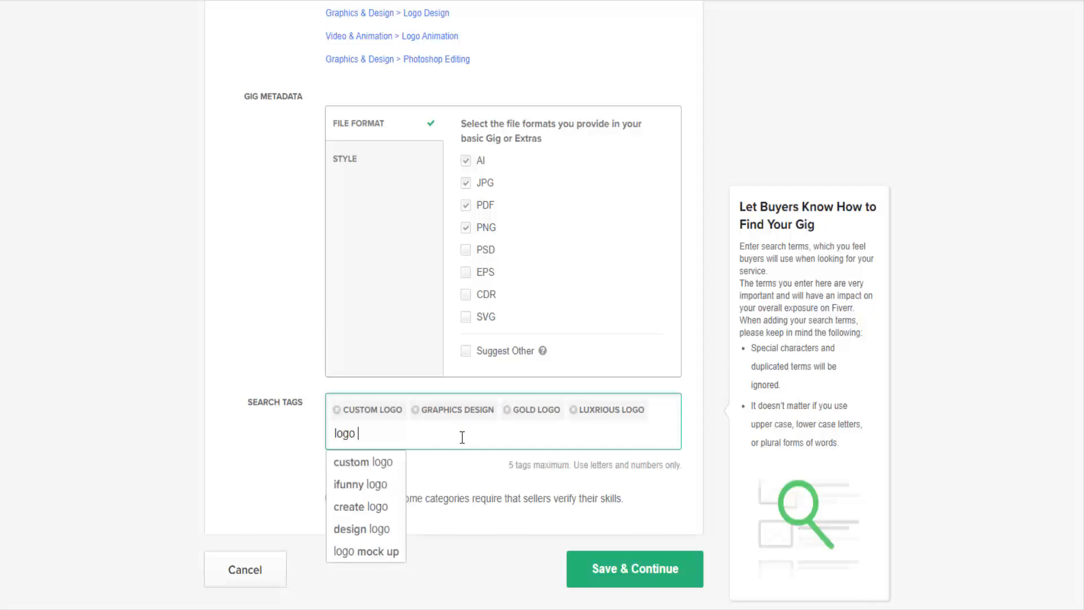
pyautogui.write('designing')
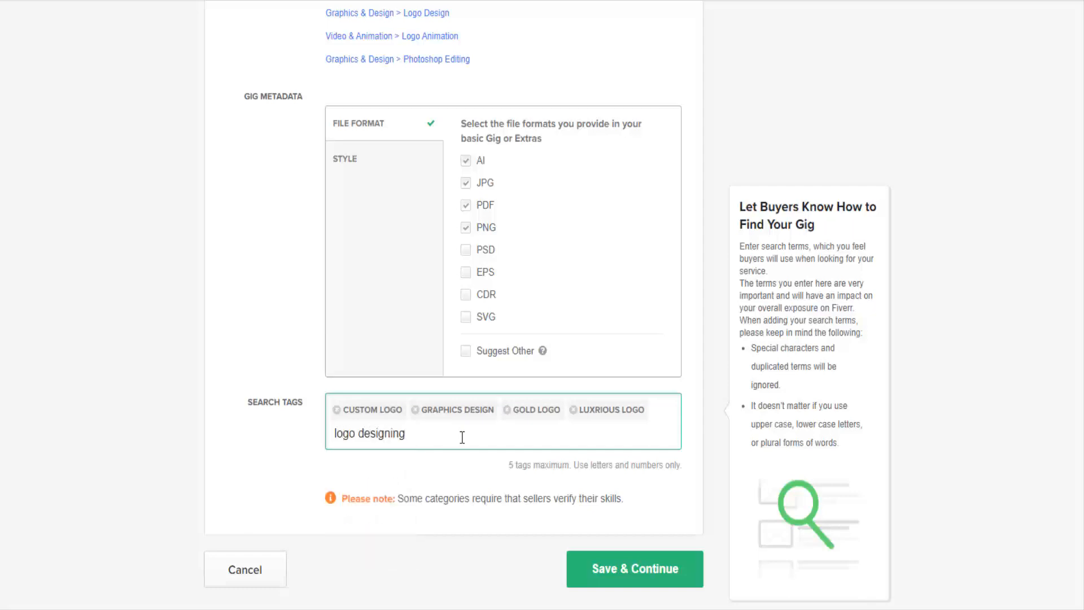
pyautogui.press('Return')
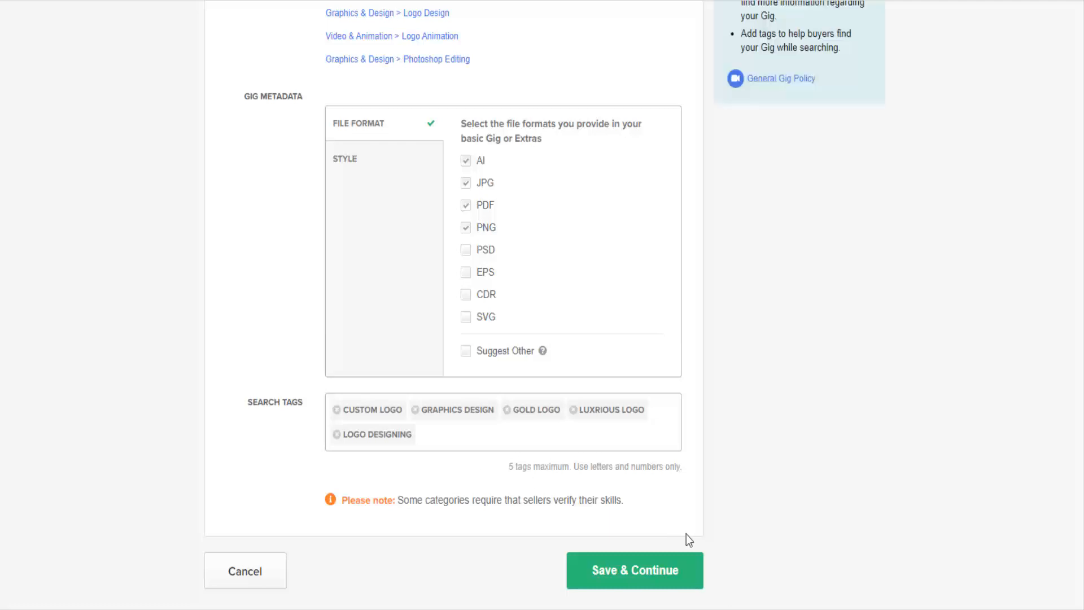
pyautogui.click(662, 573)
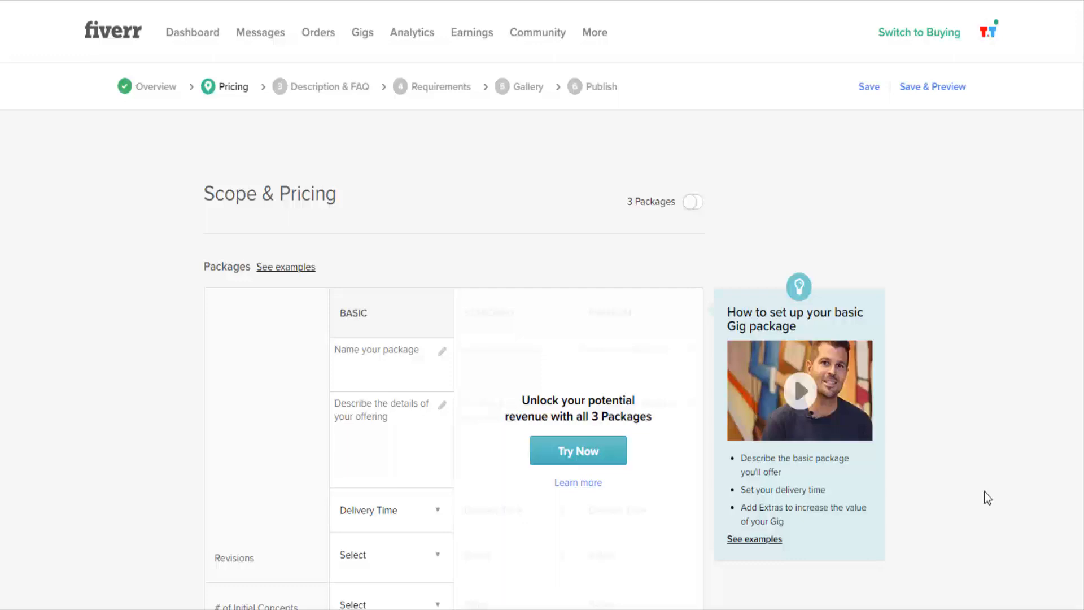
# Step: Turn the three-package pricing option on and back off
pyautogui.click(691, 203)
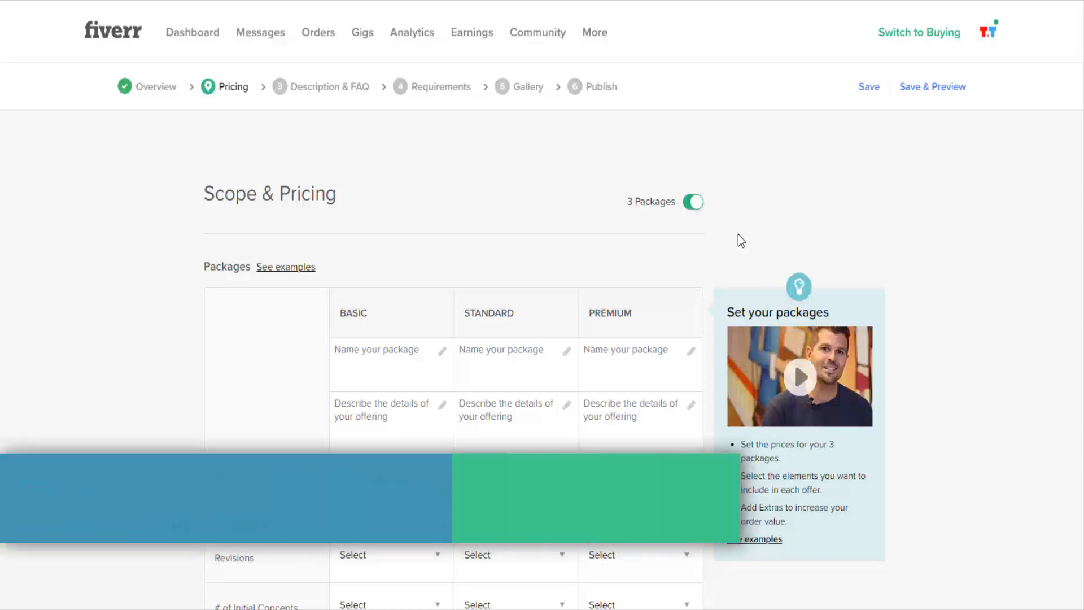
pyautogui.click(693, 203)
# Step: Name the package "Basic" and describe it as "Simple GOLD Logo (2D),High quality Jpeg , Transparent file and unlimited revisions"
pyautogui.click(396, 370)
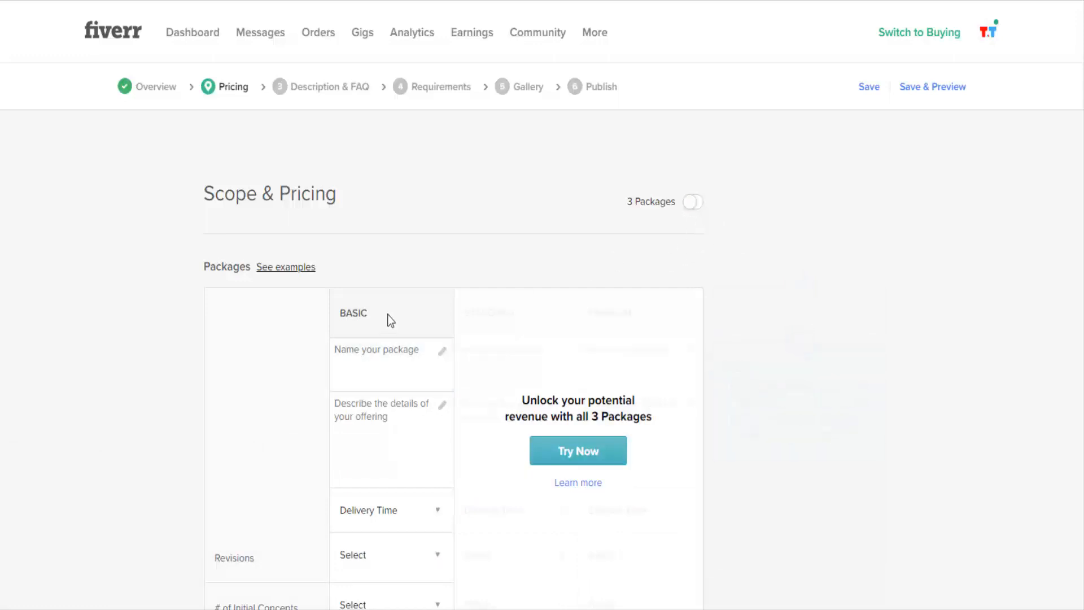
pyautogui.scroll(-1, 387, 317)
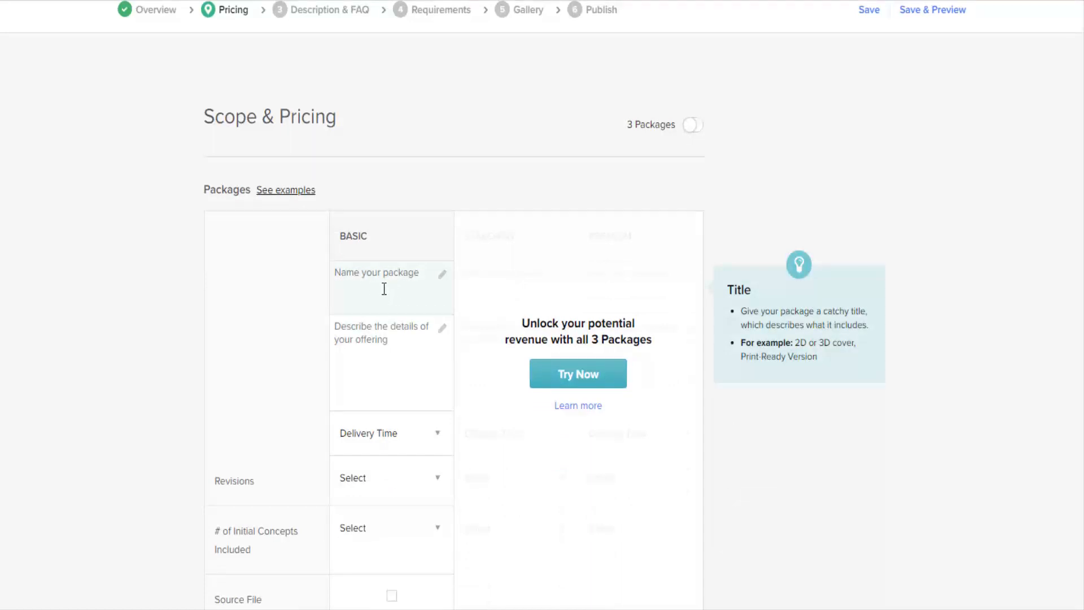
pyautogui.click(382, 288)
pyautogui.write('Basic')
pyautogui.click(395, 358)
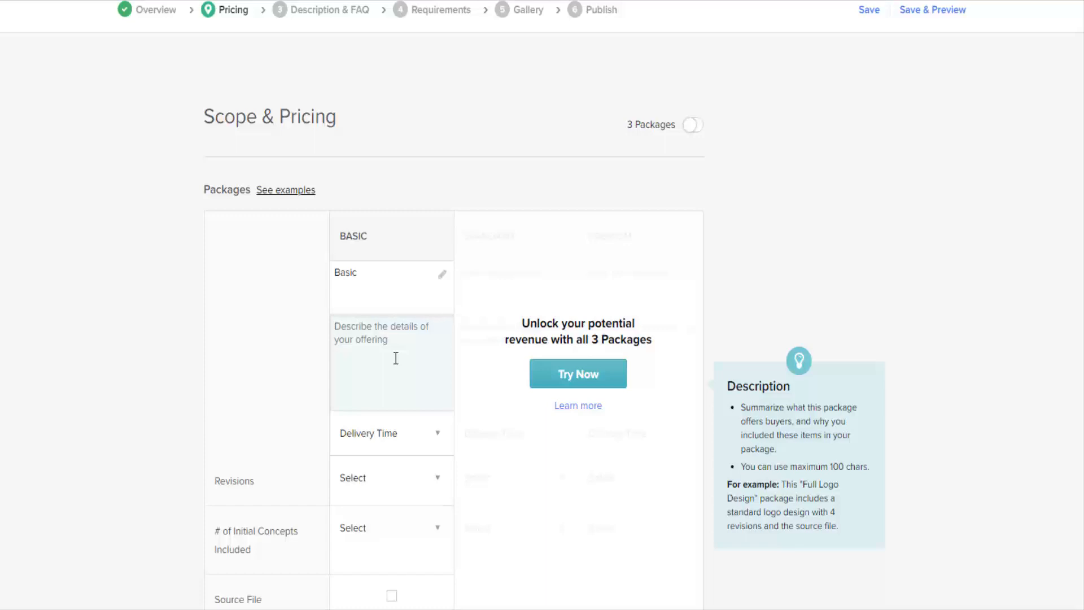
pyautogui.write('Simple GOLD Logo (2D),High quality Jpeg , Transparent file and unlimited revisions')
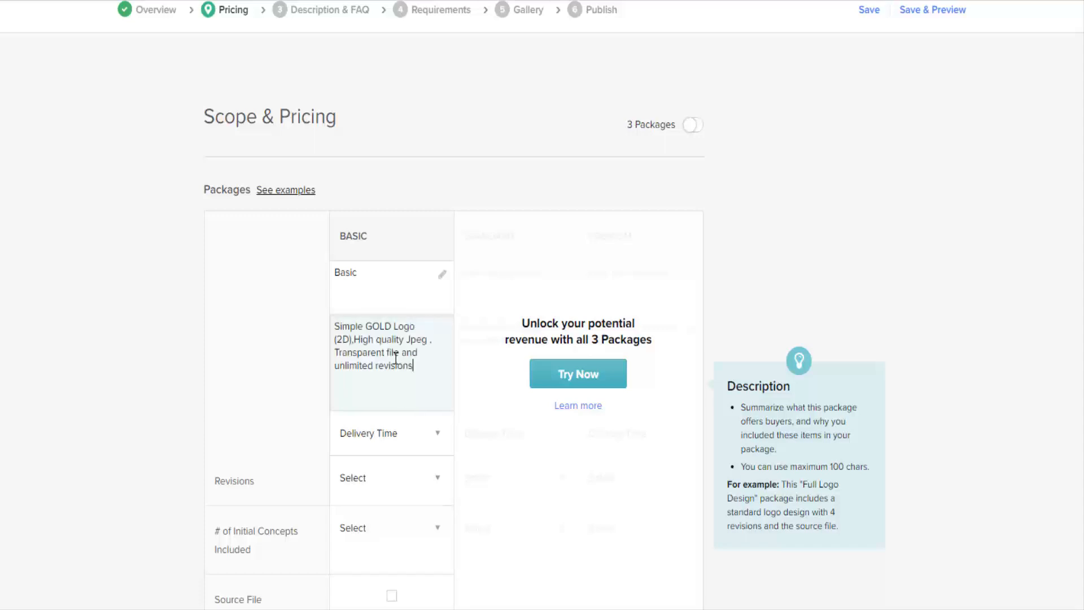
# Step: Set the Basic package's delivery time to 1 Day Delivery and its revisions to Unlimited
pyautogui.click(439, 439)
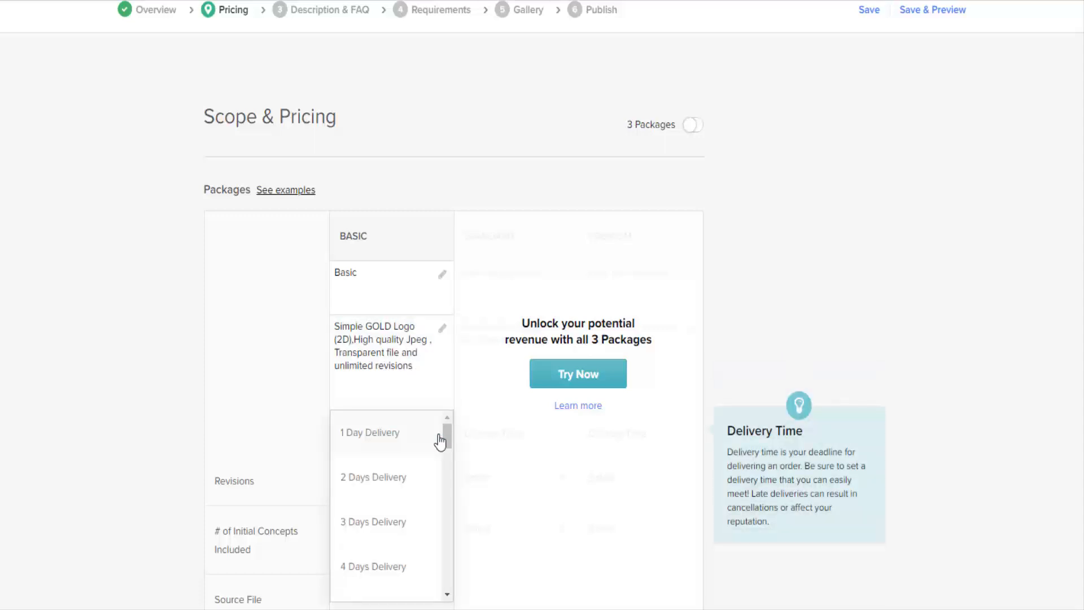
pyautogui.moveTo(447, 434)
pyautogui.mouseDown()
pyautogui.moveTo(449, 590)
pyautogui.moveTo(445, 430)
pyautogui.mouseUp()
pyautogui.click(392, 437)
pyautogui.scroll(-2, 458, 474)
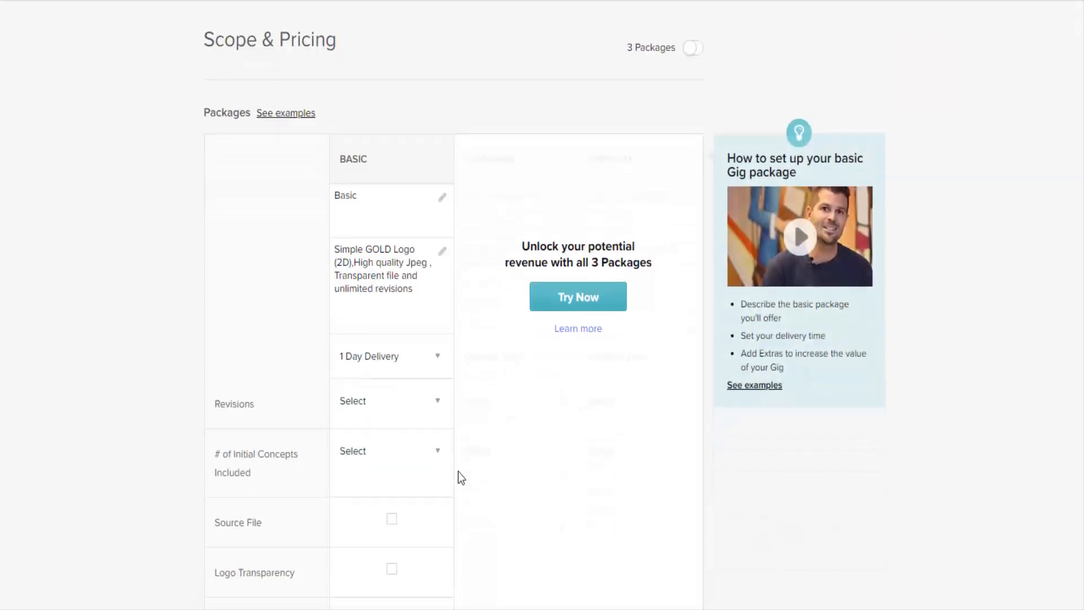
pyautogui.click(440, 402)
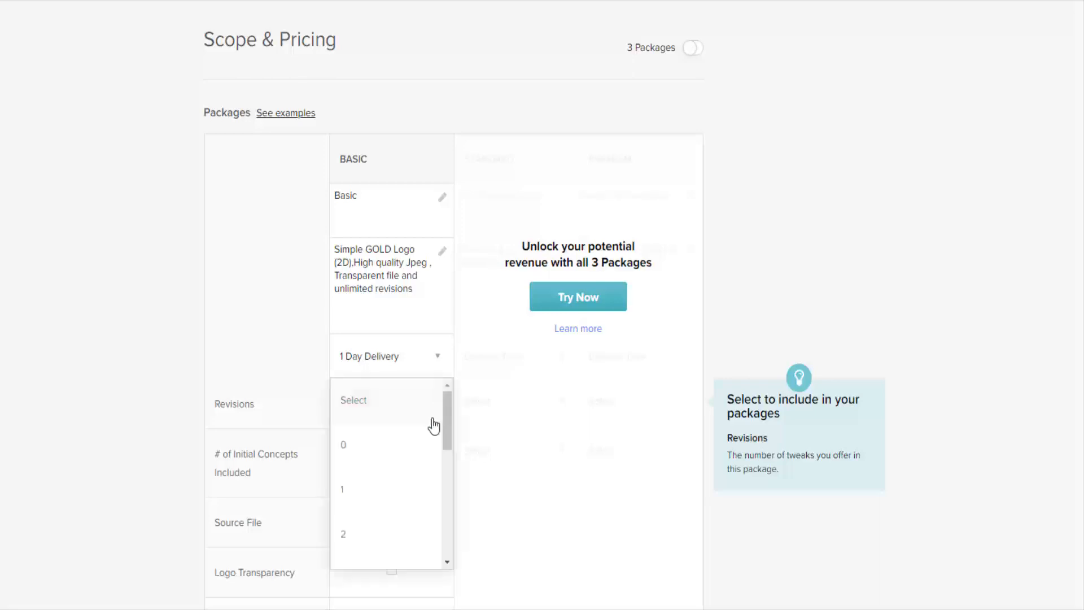
pyautogui.moveTo(447, 417); pyautogui.dragTo(405, 542)
pyautogui.click(395, 545)
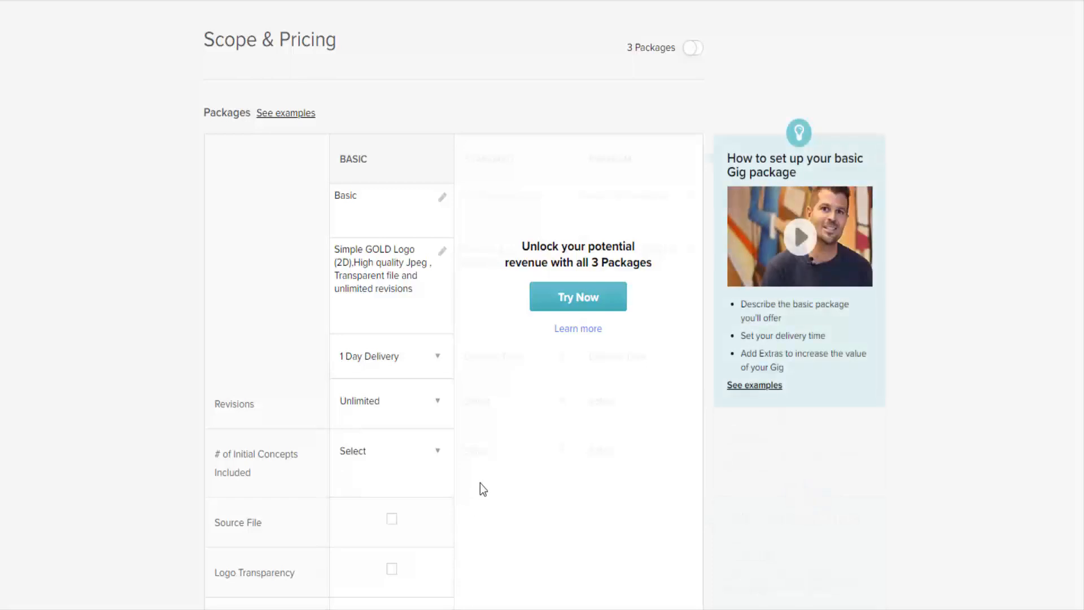
# Step: Set the Basic package's number of initial concepts included to 1
pyautogui.scroll(-4, 480, 482)
pyautogui.moveTo(289, 245)
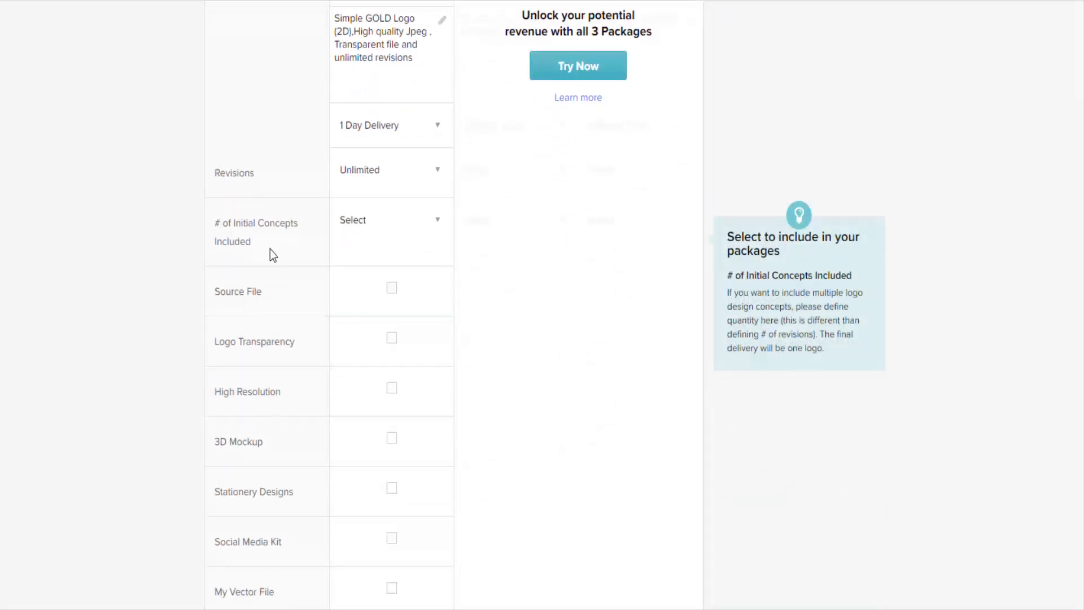
pyautogui.click(438, 221)
pyautogui.click(383, 276)
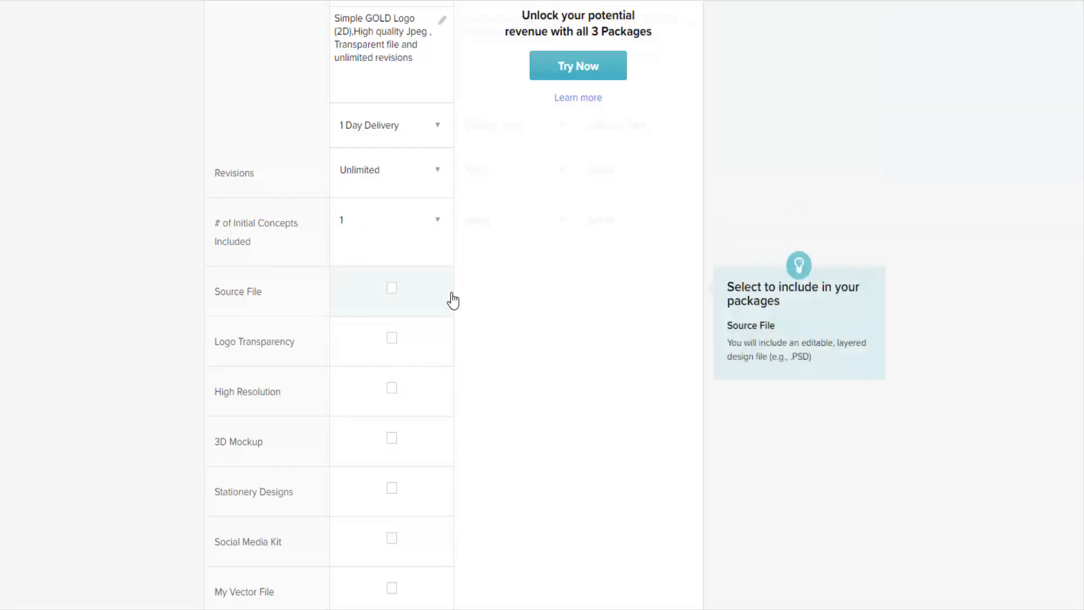
# Step: Include Source File, Logo Transparency, High Resolution and My Vector File in the Basic package
pyautogui.scroll(-2, 450, 300)
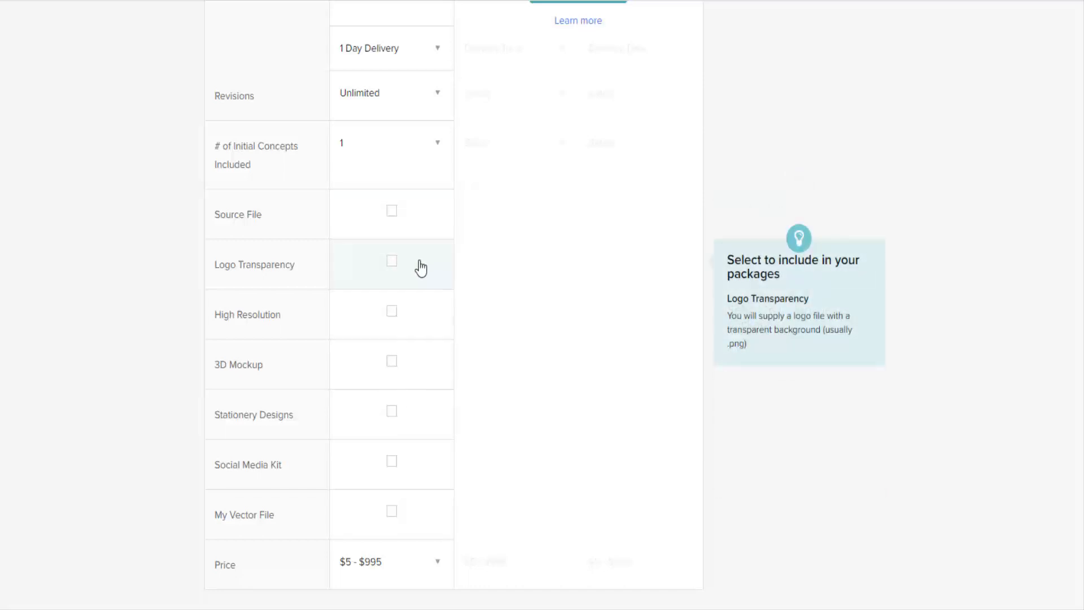
pyautogui.click(391, 212)
pyautogui.click(392, 262)
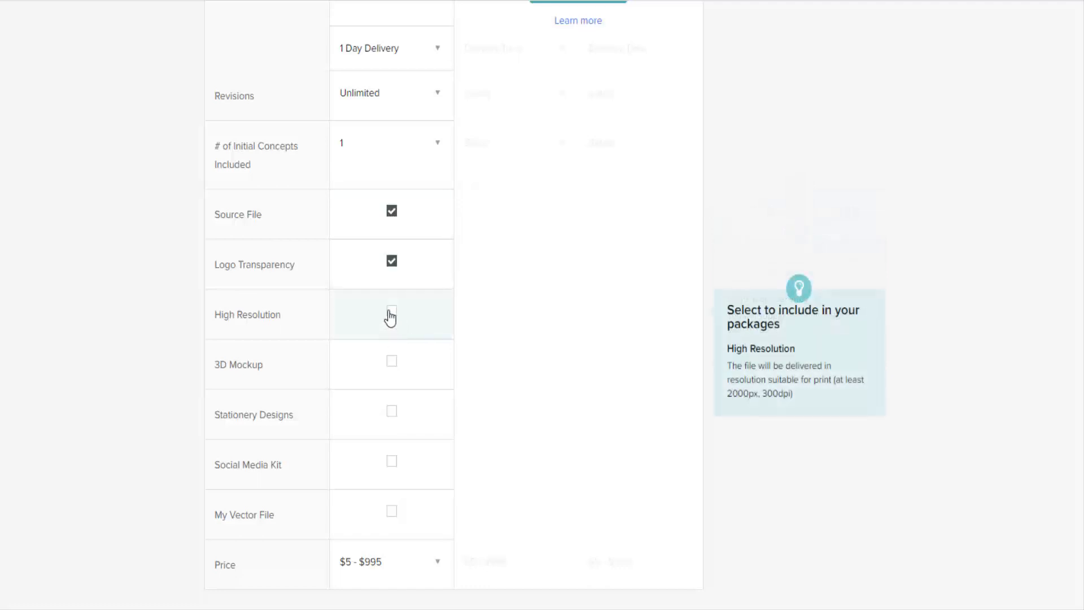
pyautogui.click(389, 313)
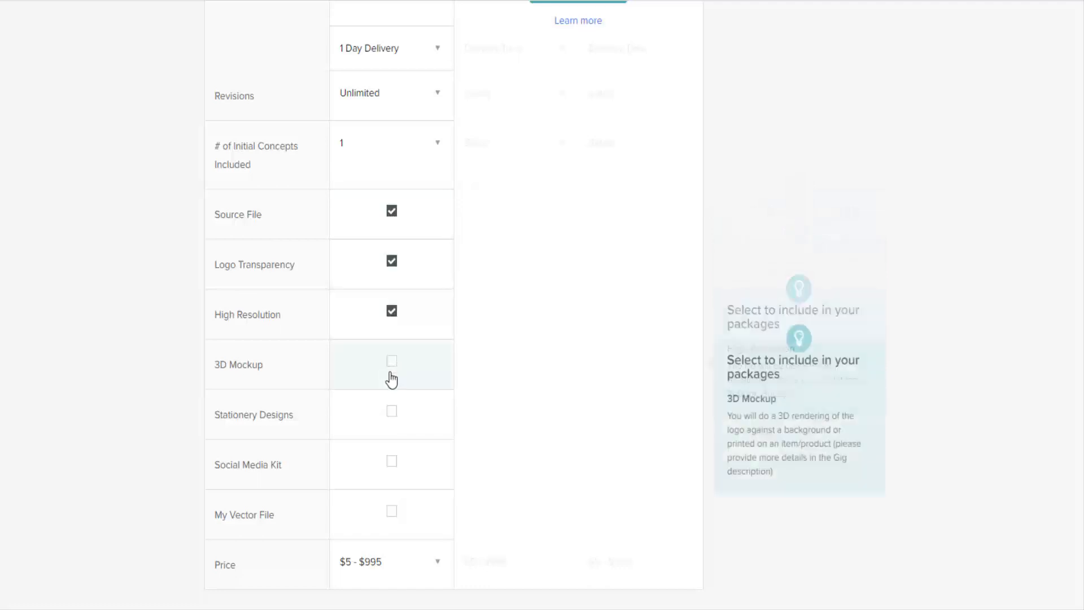
pyautogui.click(390, 512)
# Step: Set the Basic package's price to $5
pyautogui.scroll(-1, 523, 522)
pyautogui.scroll(-1, 509, 500)
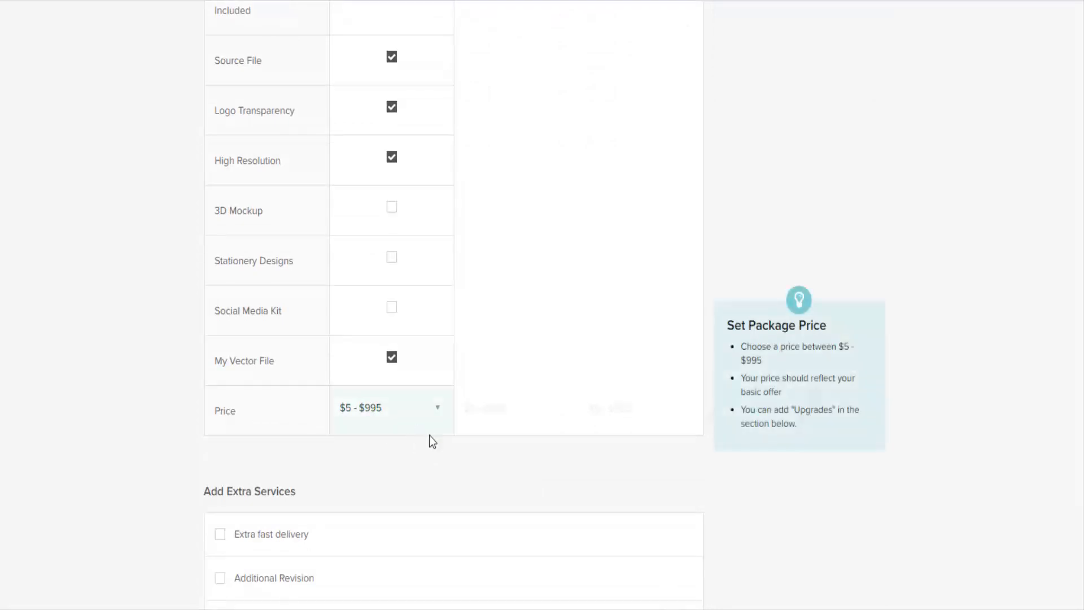
pyautogui.click(432, 412)
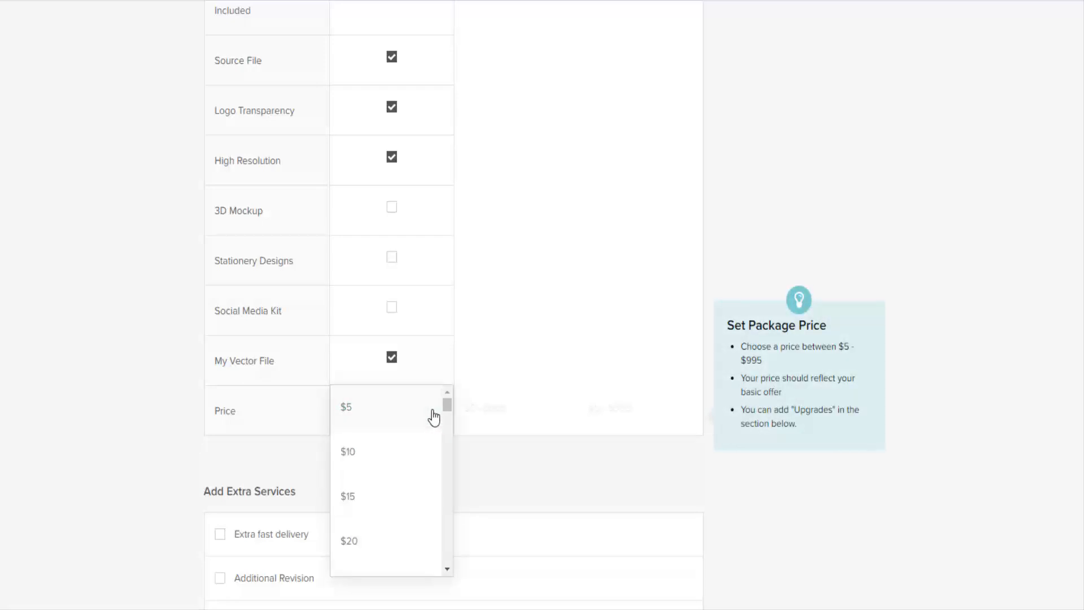
pyautogui.click(382, 416)
pyautogui.click(496, 474)
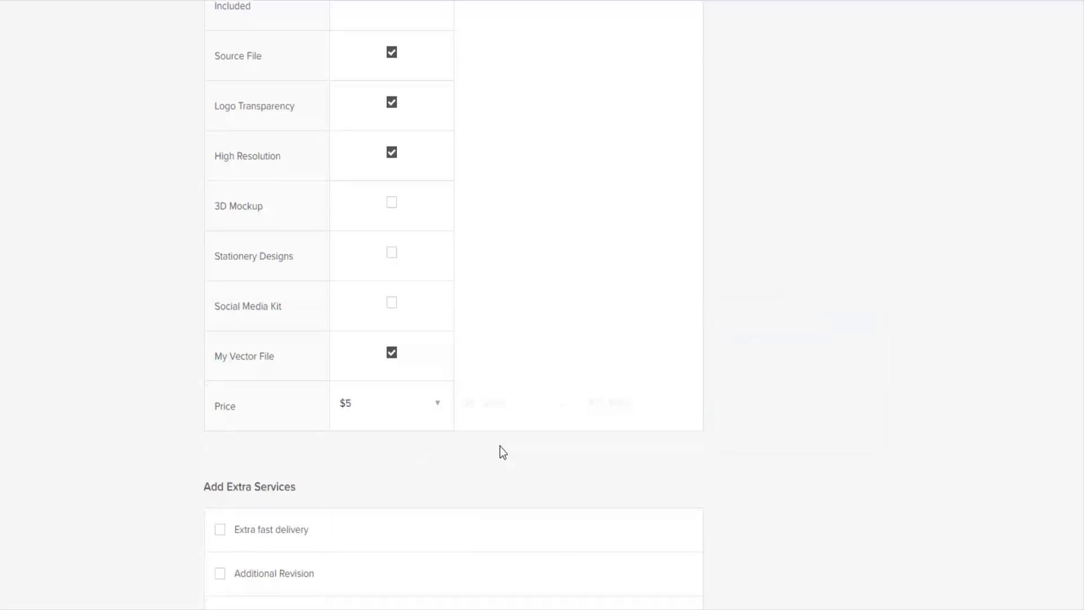
# Step: Offer an Additional Logo Concept for an extra $5 and 1 additional day, and save the pricing to continue to the description
pyautogui.scroll(-2, 499, 446)
pyautogui.scroll(-3, 472, 399)
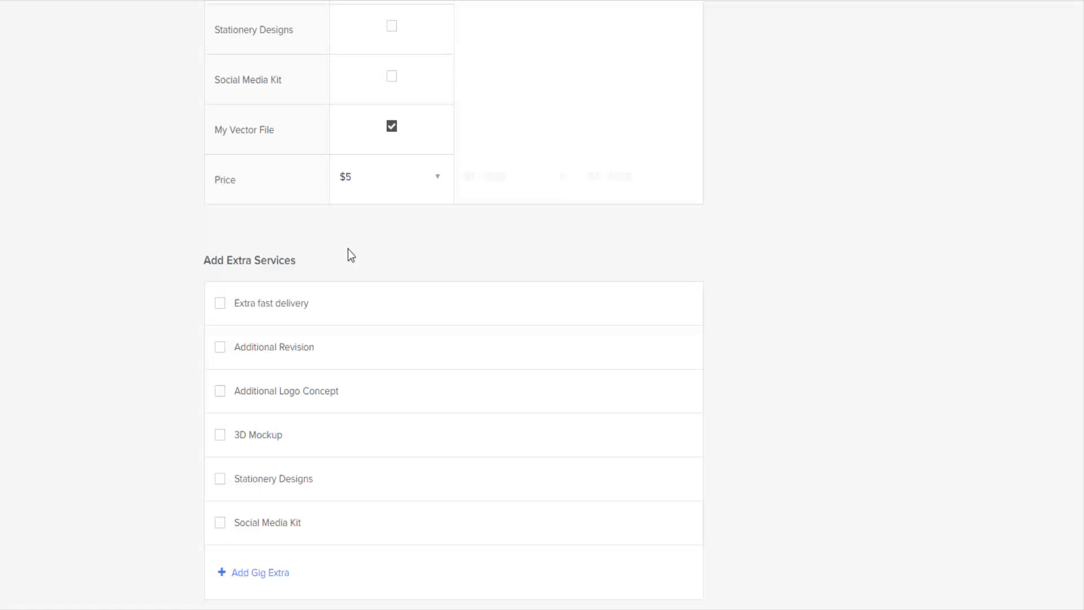
pyautogui.moveTo(225, 311)
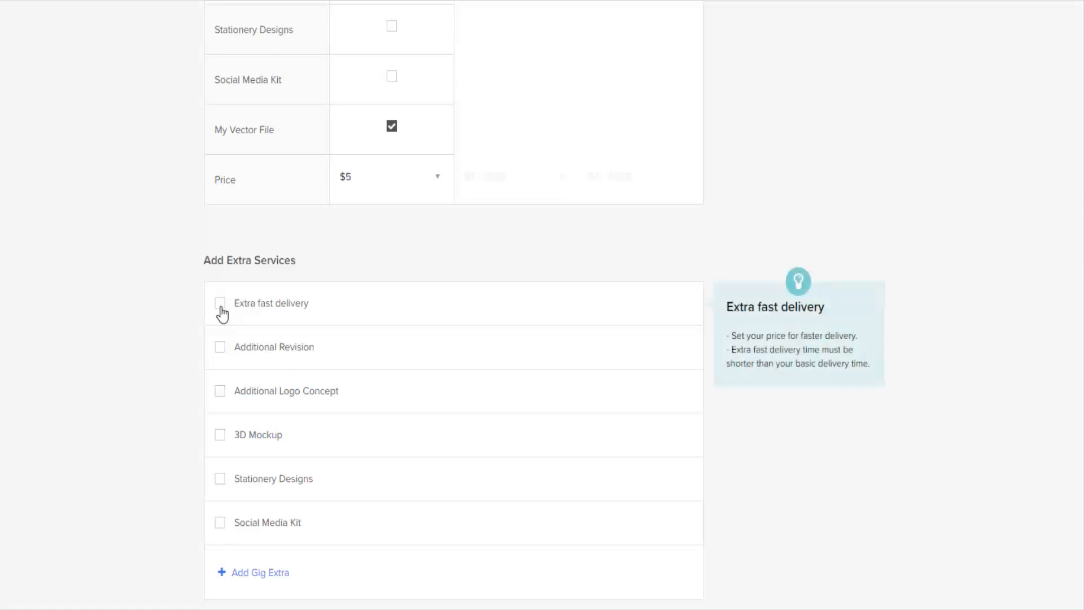
pyautogui.moveTo(225, 356)
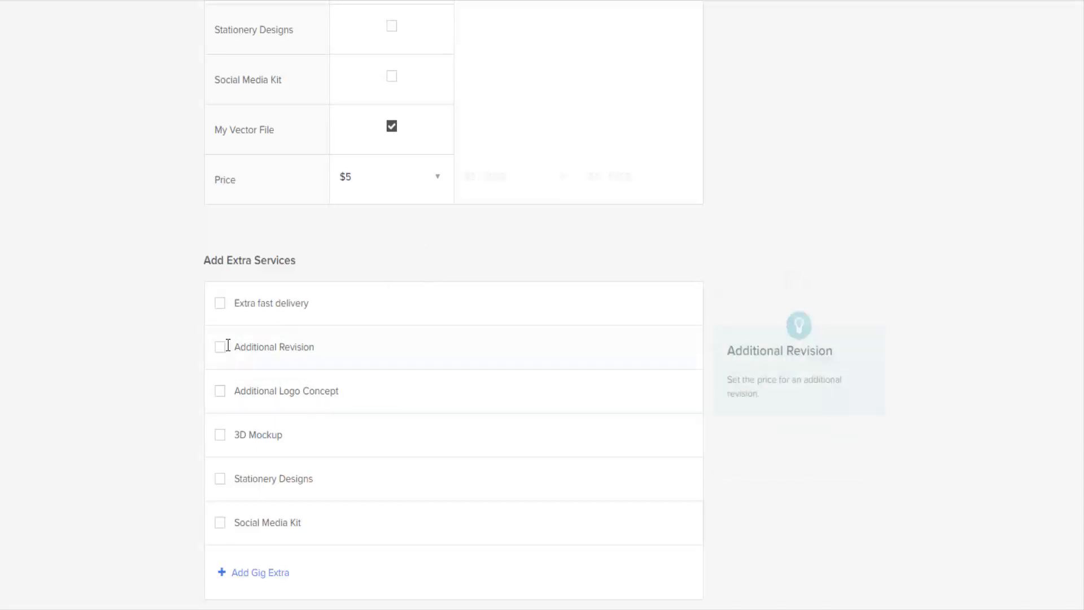
pyautogui.scroll(-2, 405, 419)
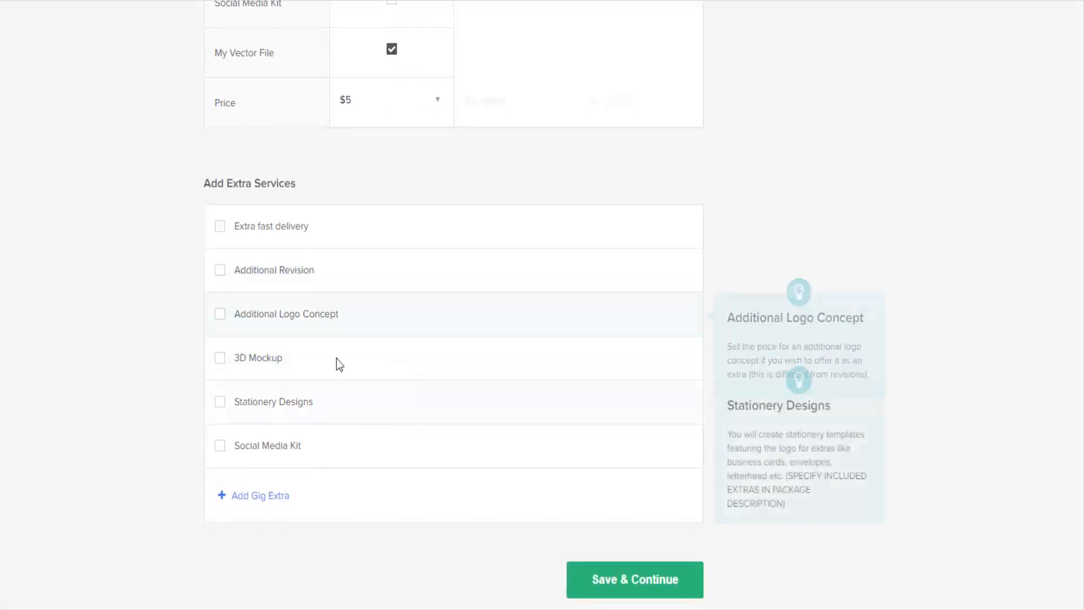
pyautogui.click(220, 314)
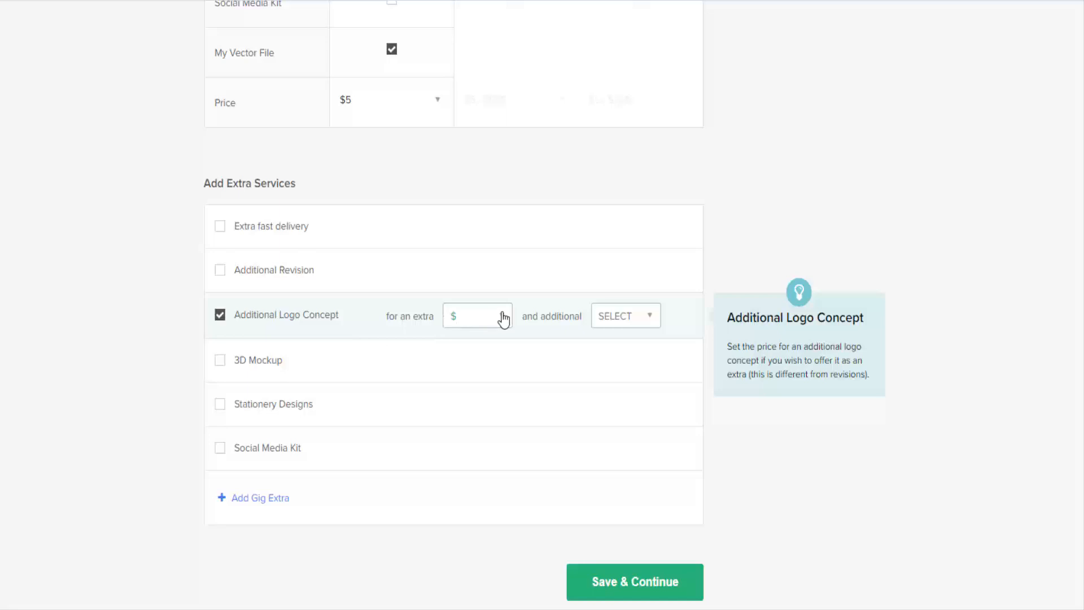
pyautogui.click(504, 319)
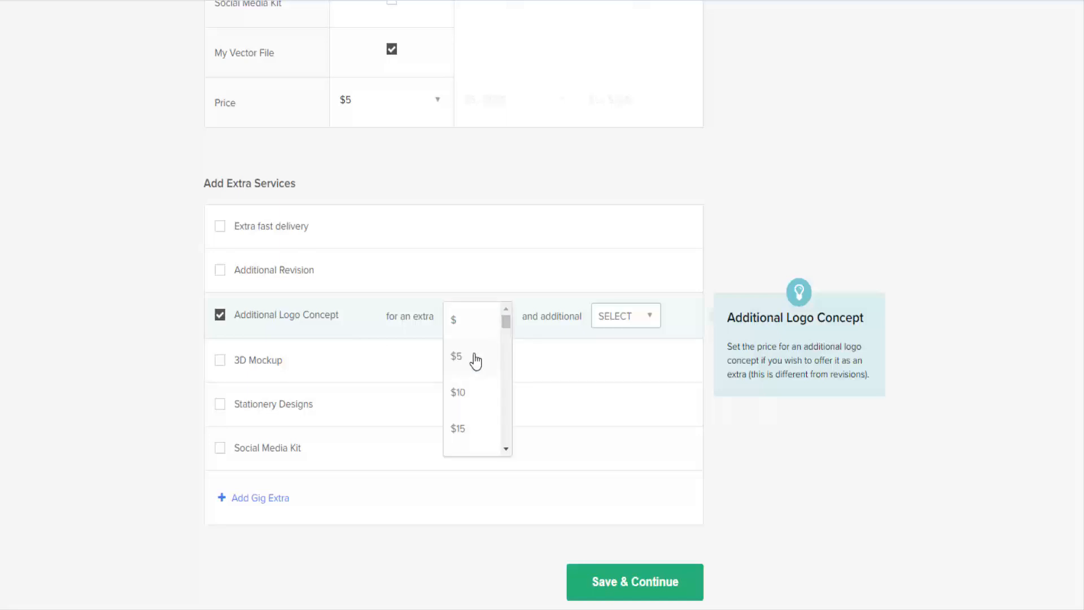
pyautogui.click(475, 357)
pyautogui.click(649, 315)
pyautogui.click(626, 356)
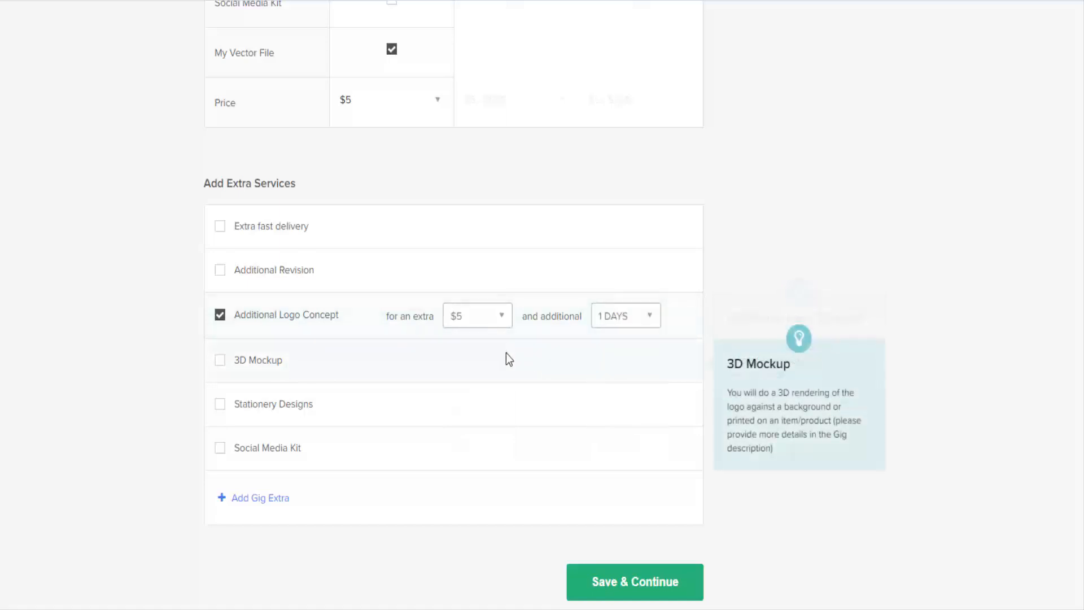
pyautogui.scroll(-1, 426, 341)
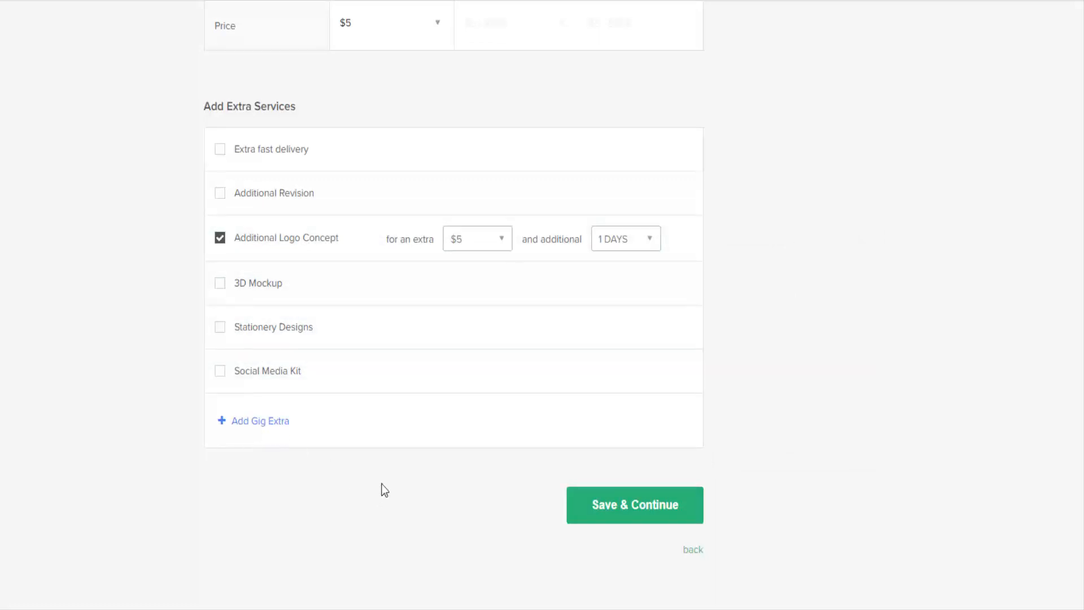
pyautogui.click(635, 515)
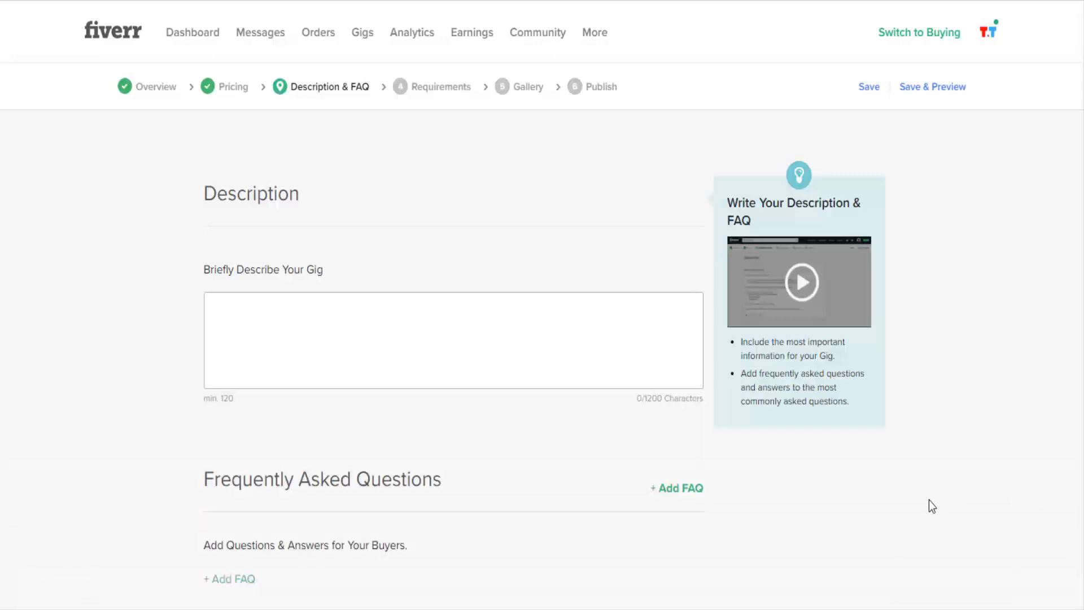
# Step: Paste the prepared gig description with its style and file format lists, and save it without adding any FAQ
pyautogui.click(503, 352)
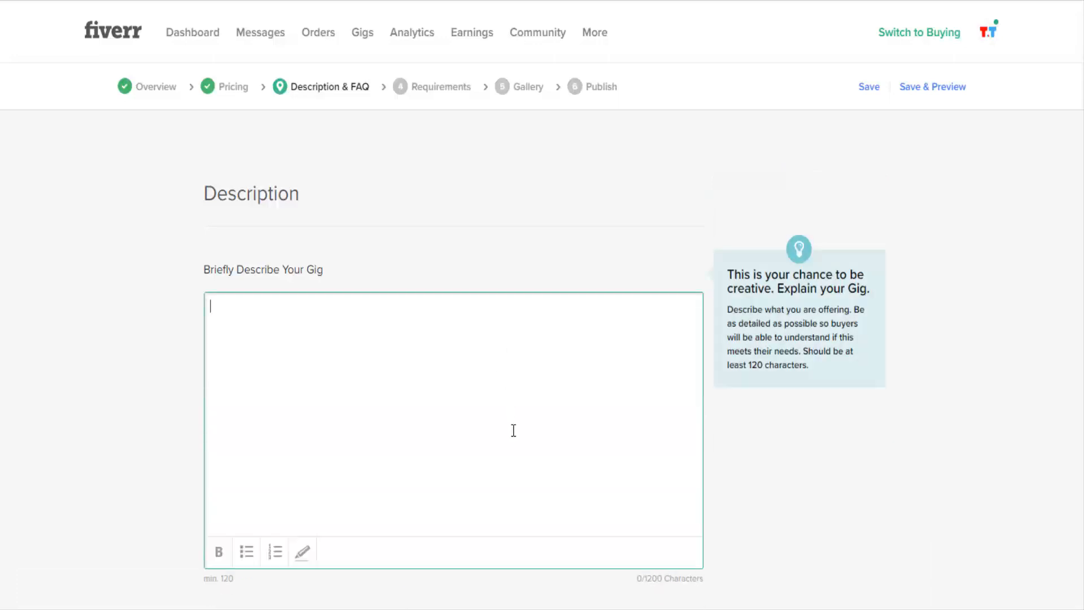
pyautogui.hotkey('ctrl', 'v')
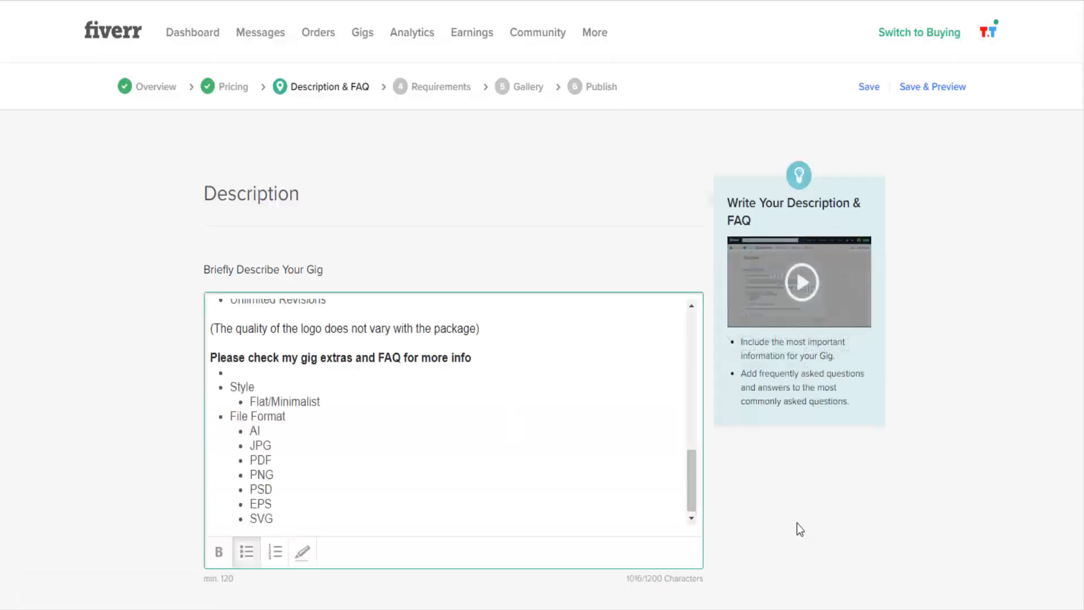
pyautogui.scroll(-3, 881, 499)
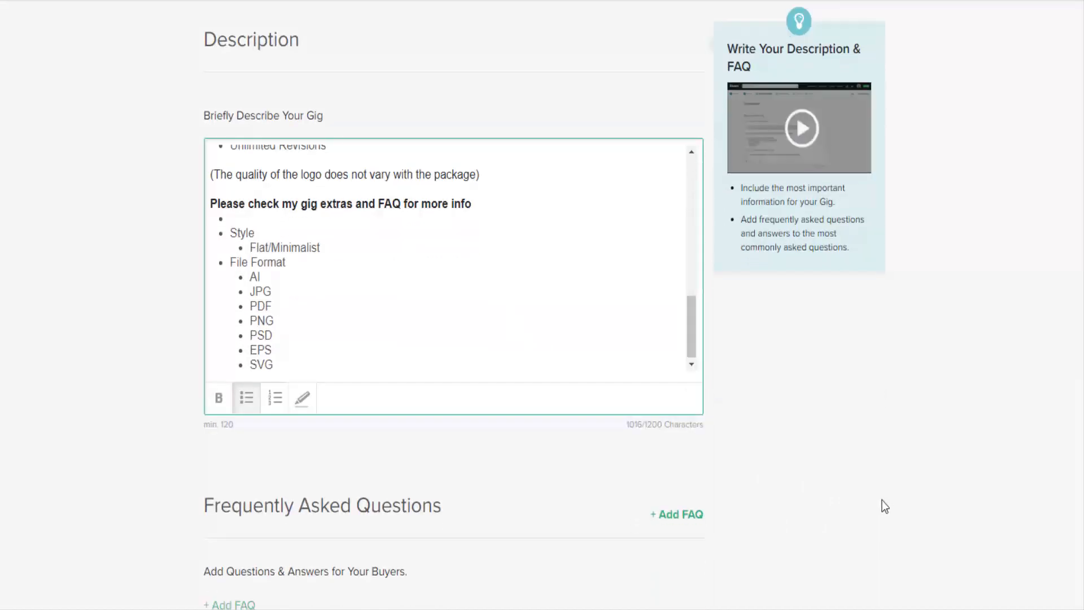
pyautogui.scroll(-4, 881, 500)
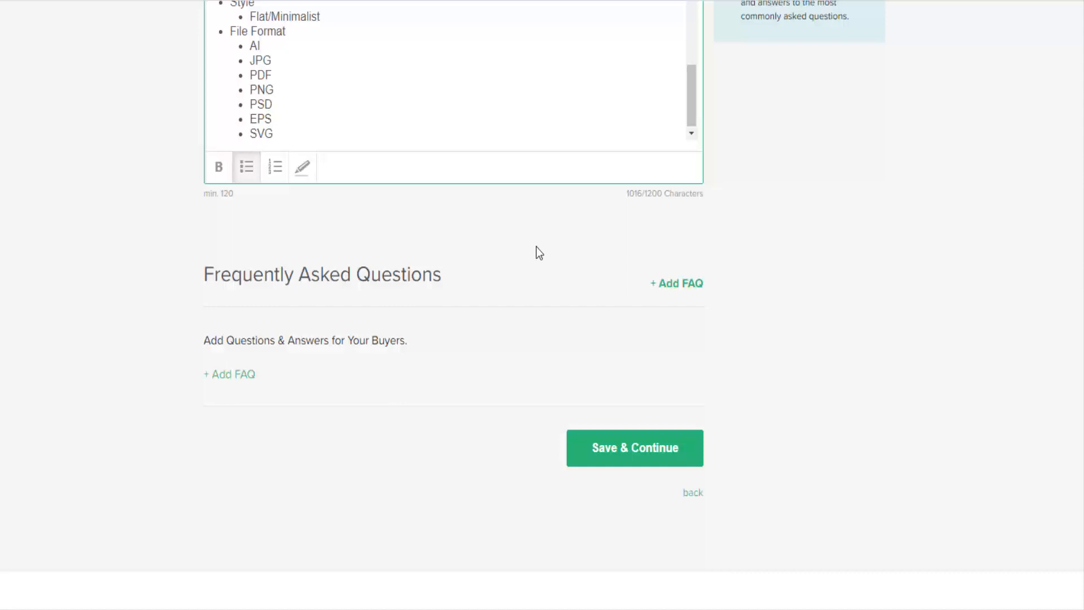
pyautogui.click(636, 462)
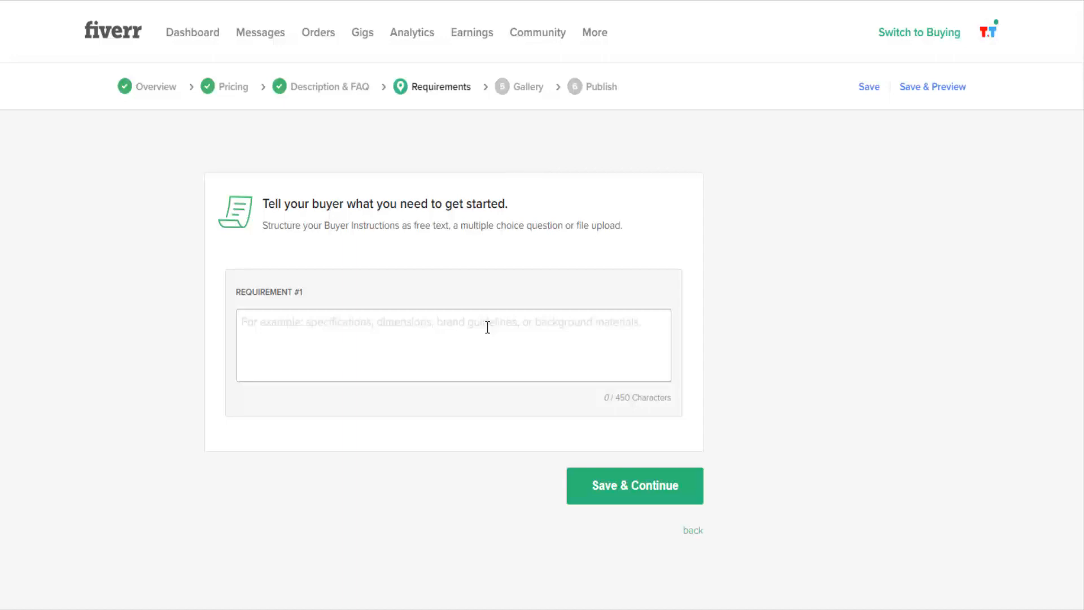
# Step: Add "read" as the first buyer requirement with a mandatory free-text answer, and save to continue to the gallery
pyautogui.click(487, 328)
pyautogui.write('read')
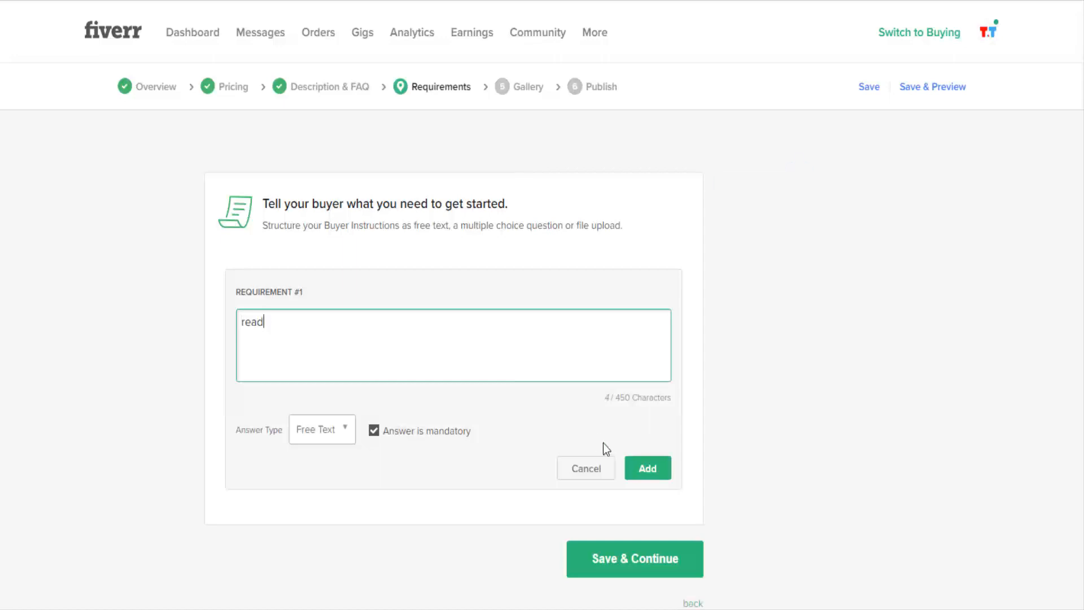
pyautogui.click(637, 478)
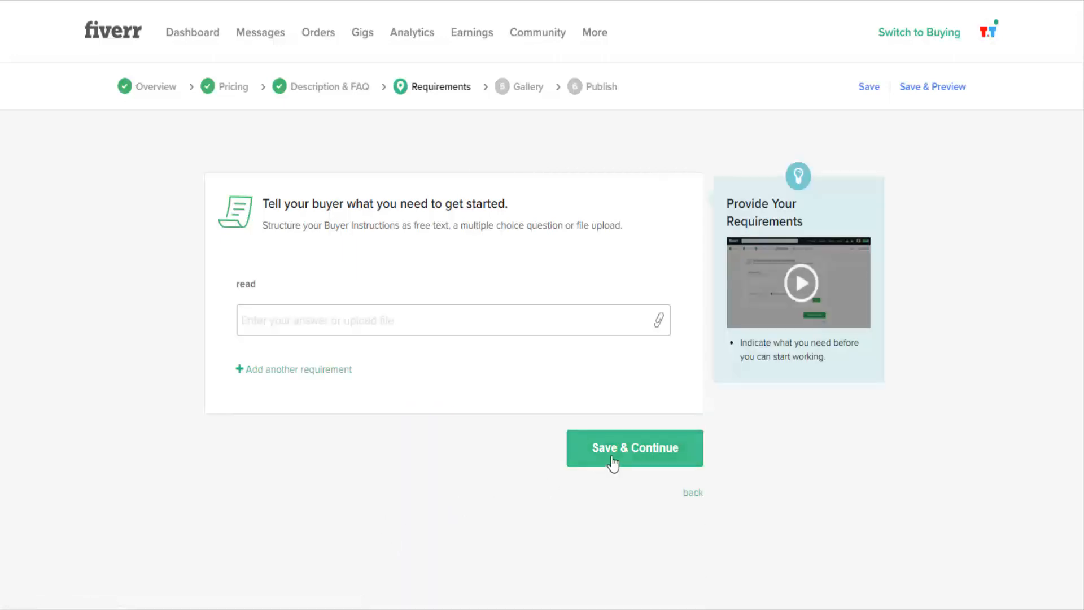
pyautogui.click(615, 462)
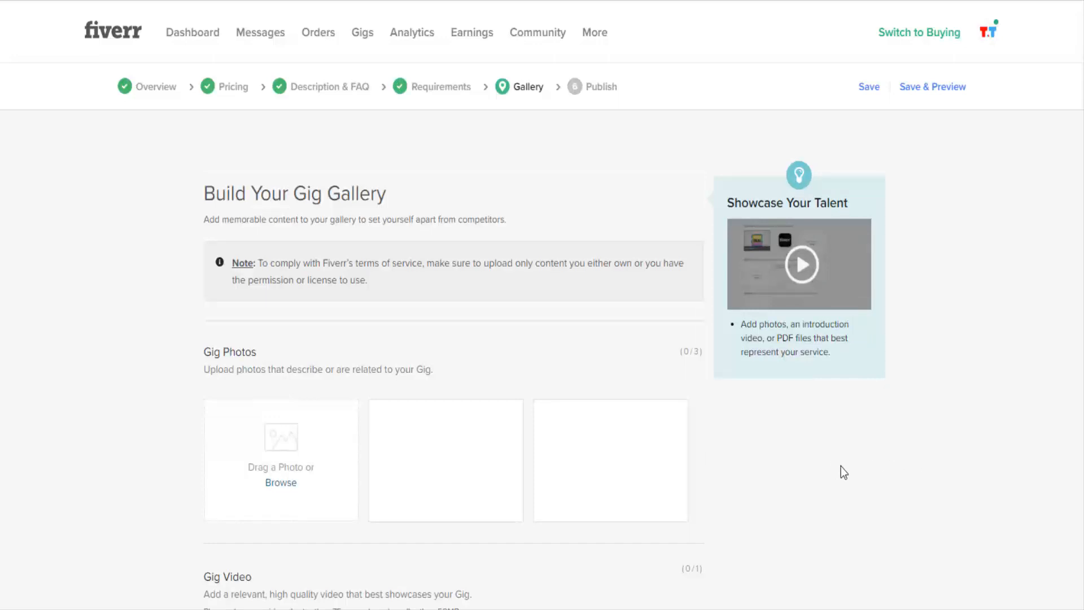
# Step: Upload the image "1" from the Desktop as the first gig photo
pyautogui.moveTo(659, 438)
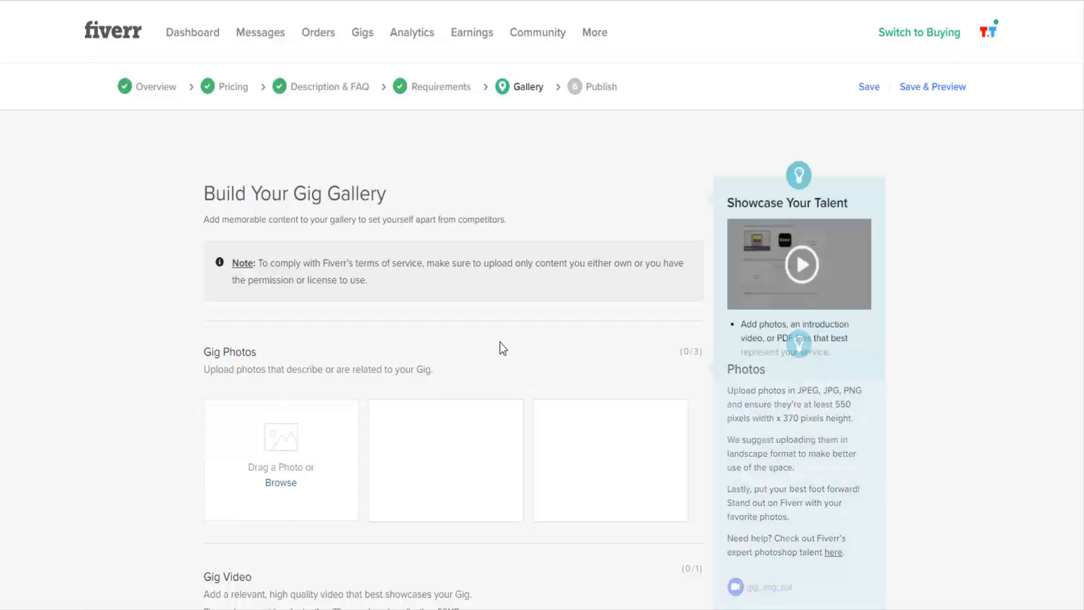
pyautogui.click(283, 483)
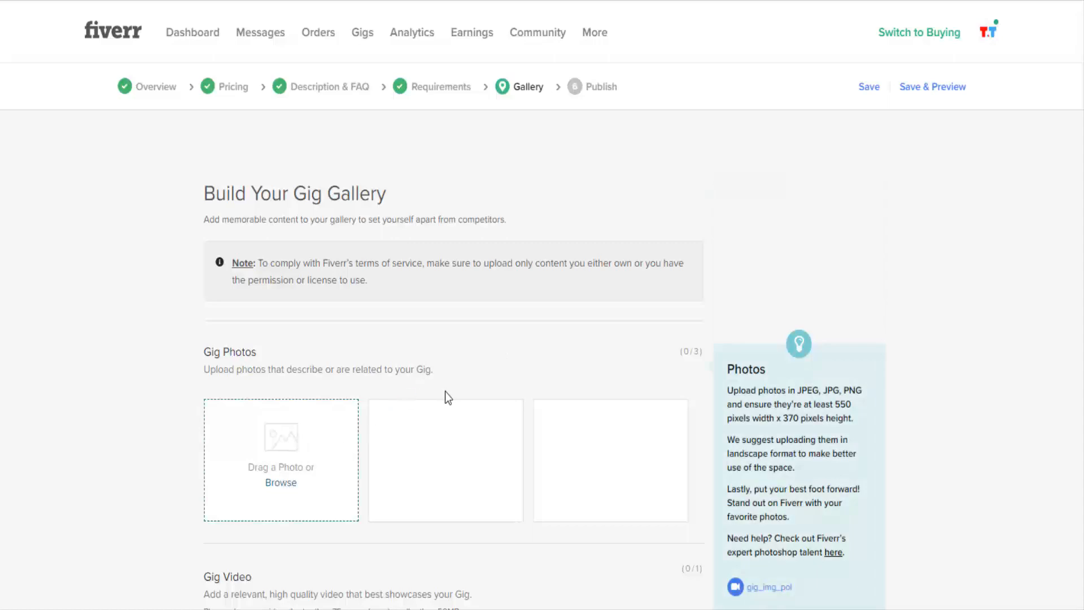
pyautogui.click(55, 137)
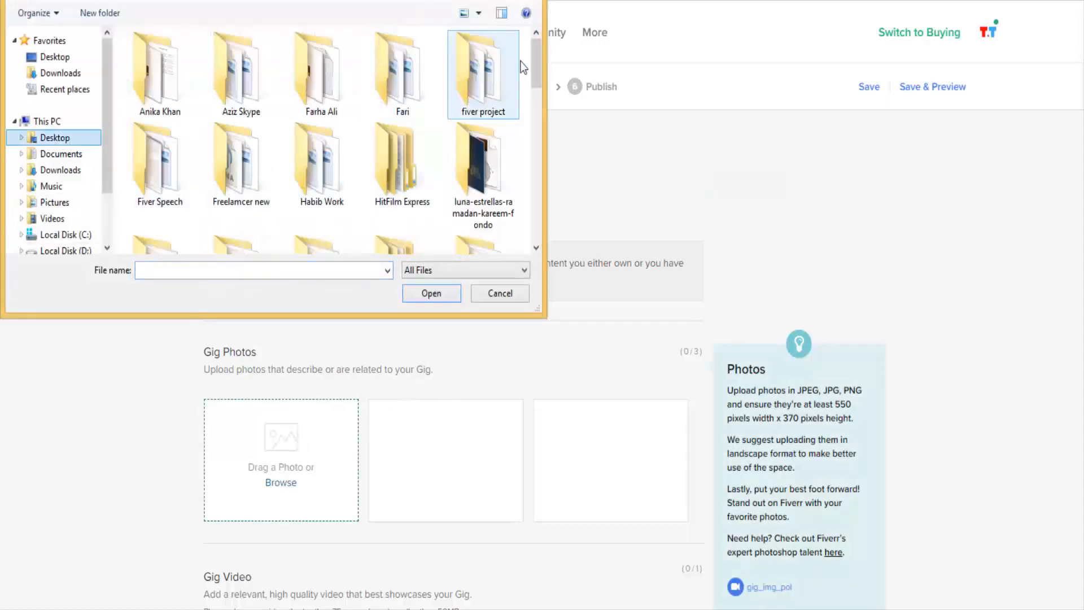
pyautogui.moveTo(537, 78); pyautogui.dragTo(515, 141)
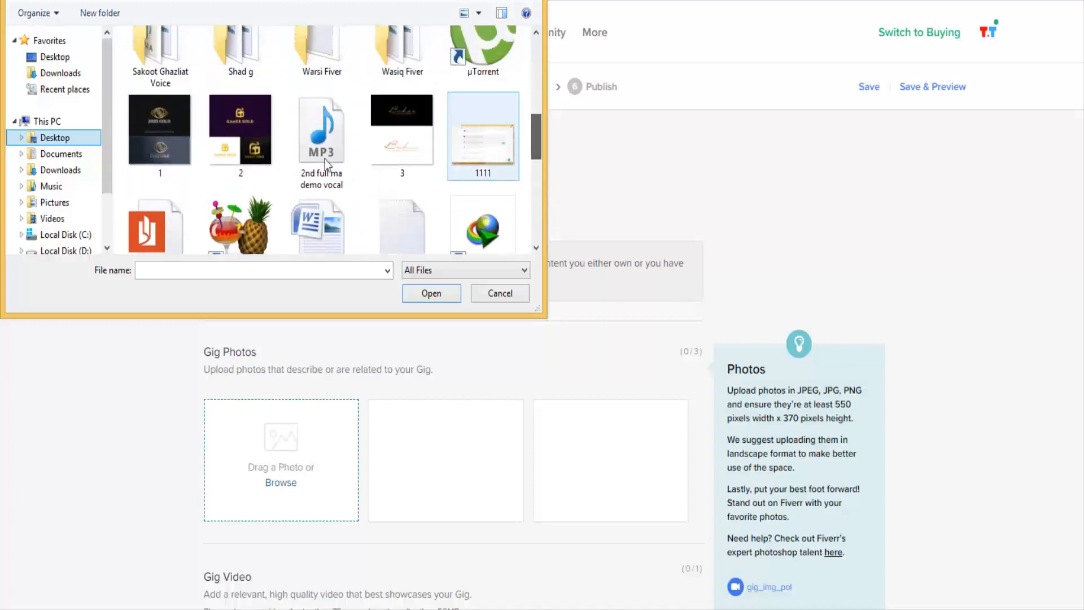
pyautogui.click(169, 152)
pyautogui.click(429, 293)
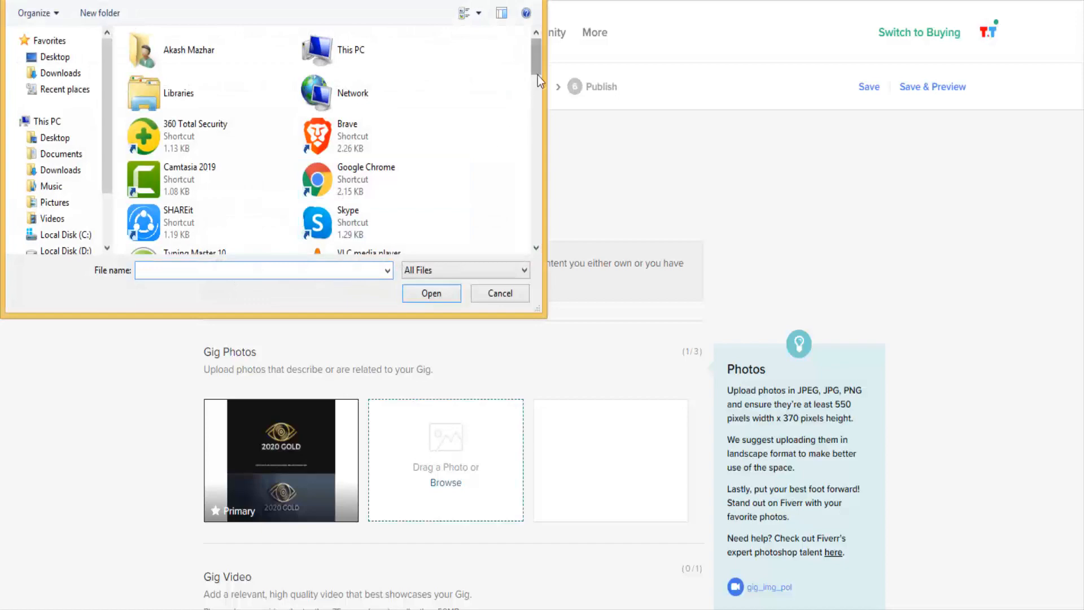
# Step: Upload the JPEG image "2" from the Desktop as the second gig photo
pyautogui.moveTo(538, 75); pyautogui.dragTo(508, 162)
pyautogui.click(371, 82)
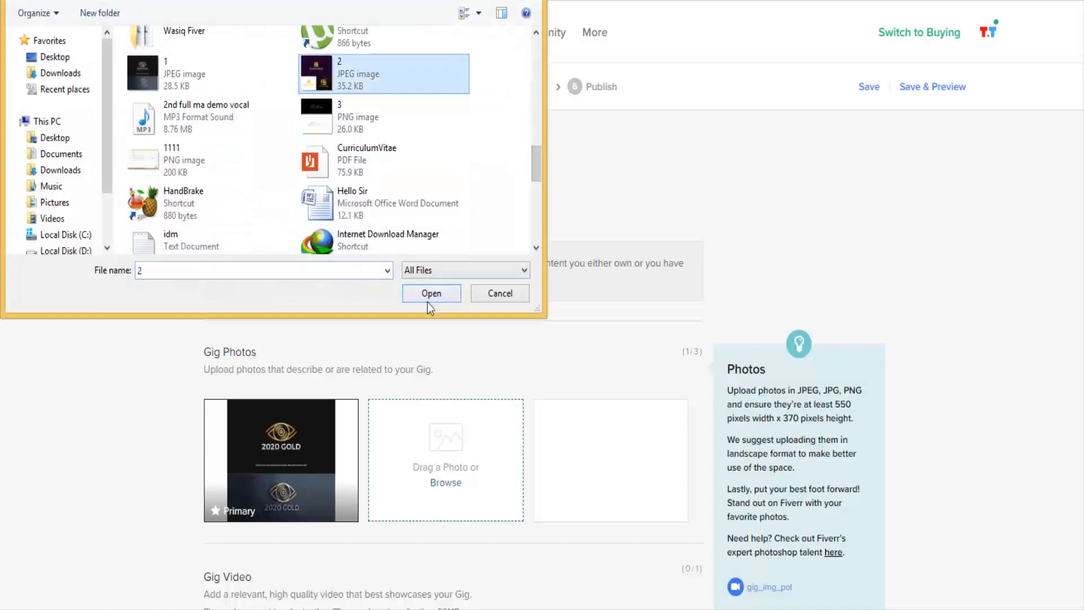
pyautogui.click(428, 294)
# Step: Upload the PNG image "3" from the Desktop as the third gig photo
pyautogui.click(612, 484)
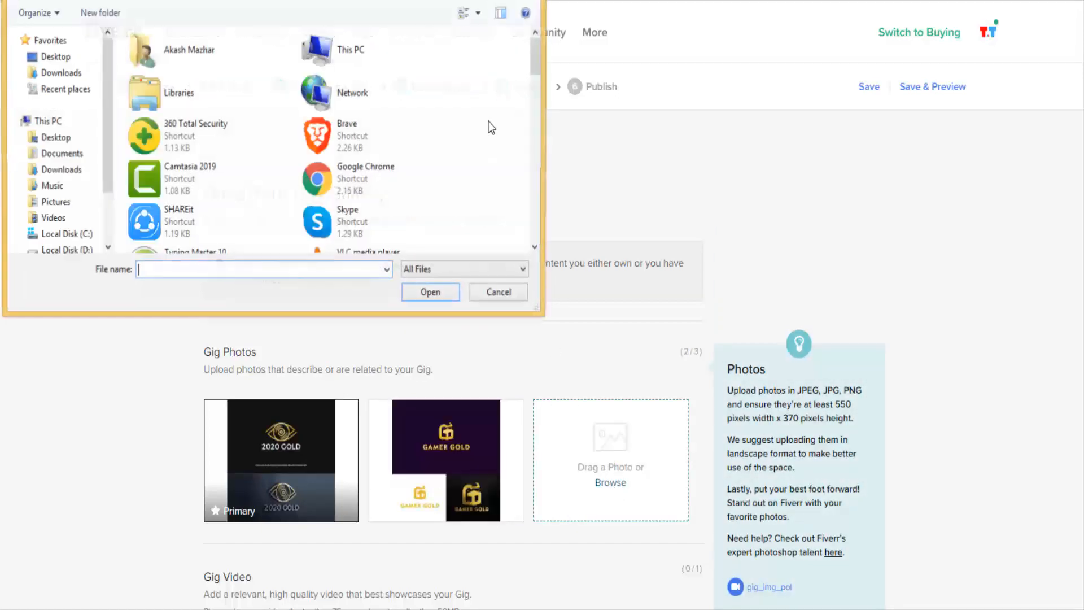
pyautogui.moveTo(533, 63); pyautogui.dragTo(505, 161)
pyautogui.click(441, 164)
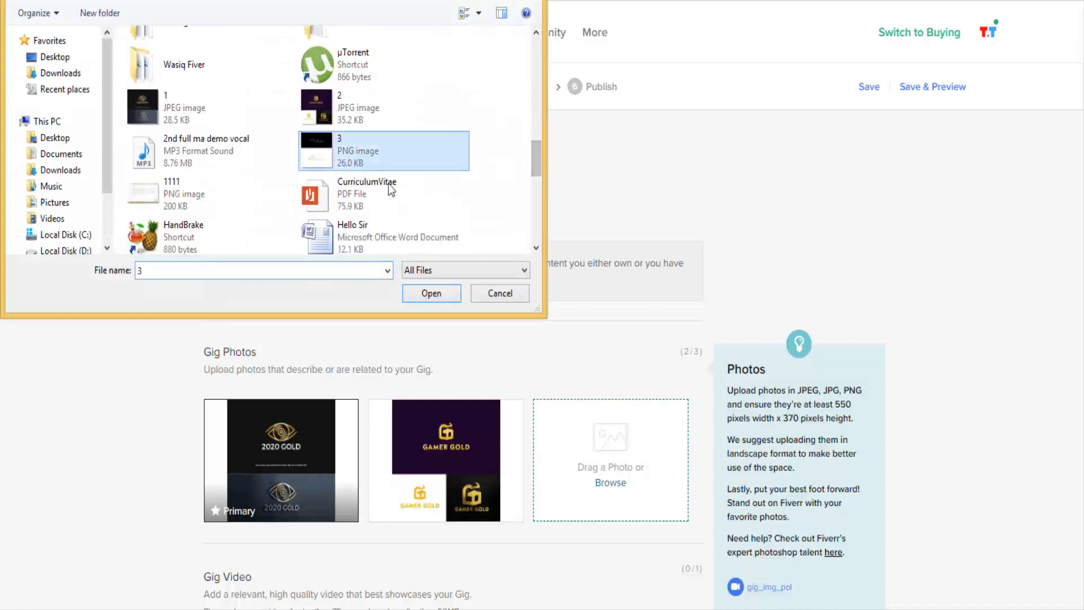
pyautogui.click(443, 293)
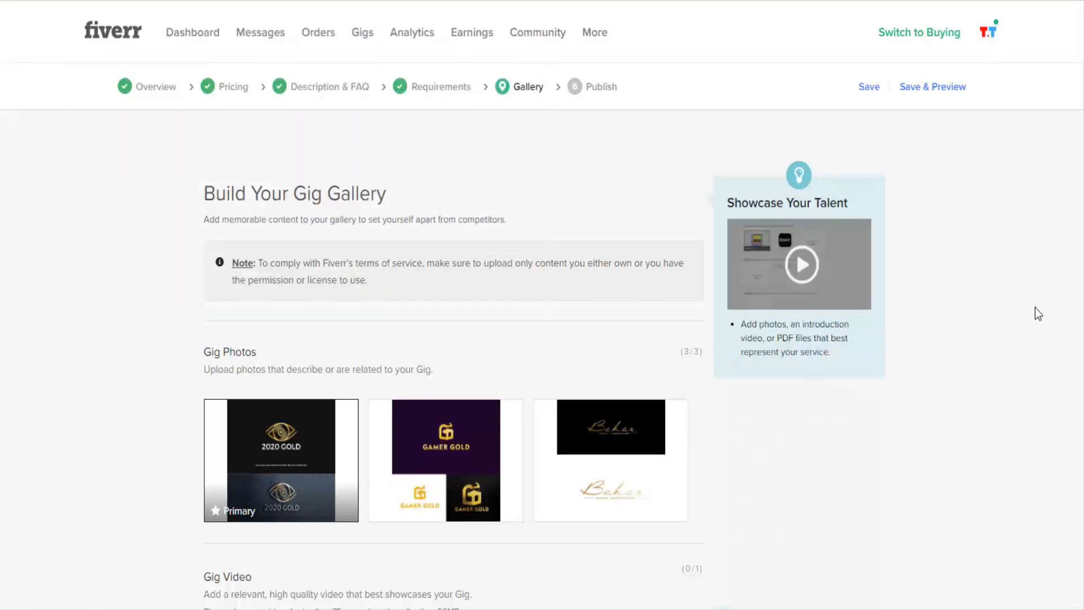
pyautogui.scroll(-5, 1067, 194)
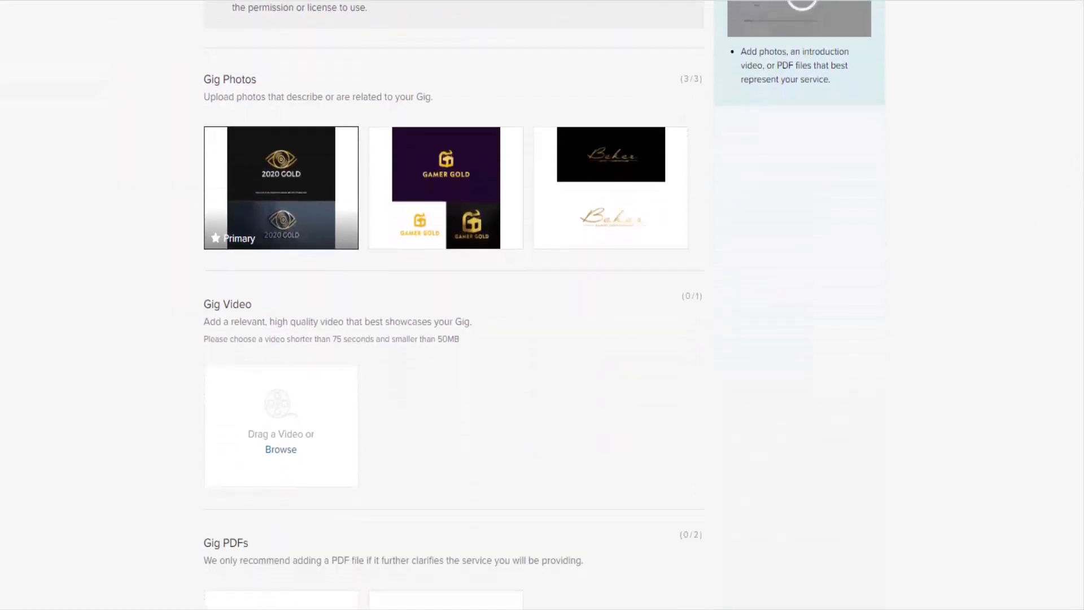
# Step: Save the gallery with its three photos and no video or PDF, and publish the gold logo gig
pyautogui.scroll(-2, 653, 356)
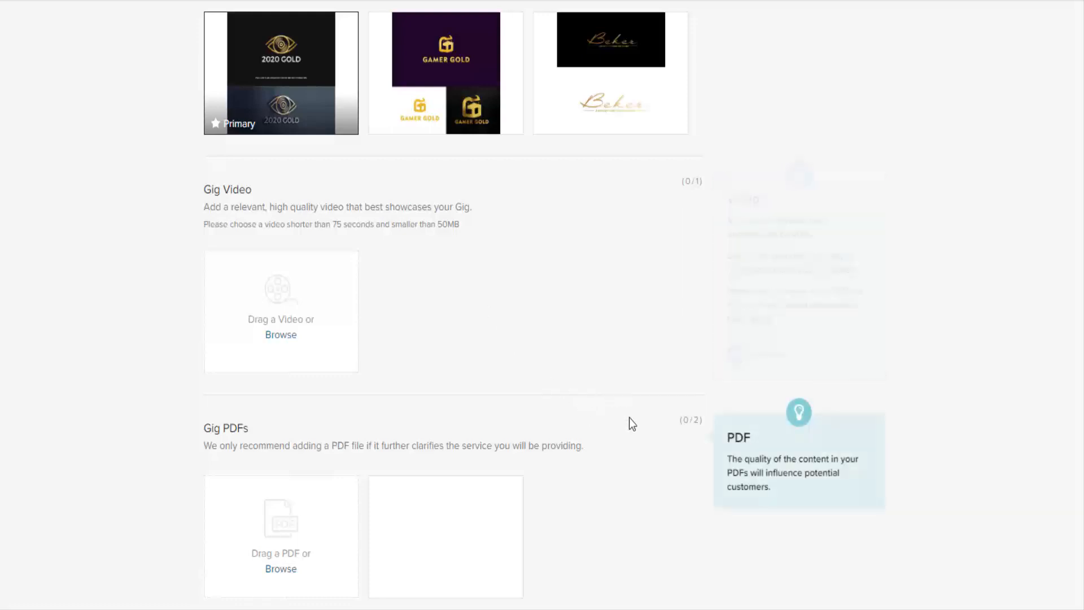
pyautogui.scroll(-3, 335, 334)
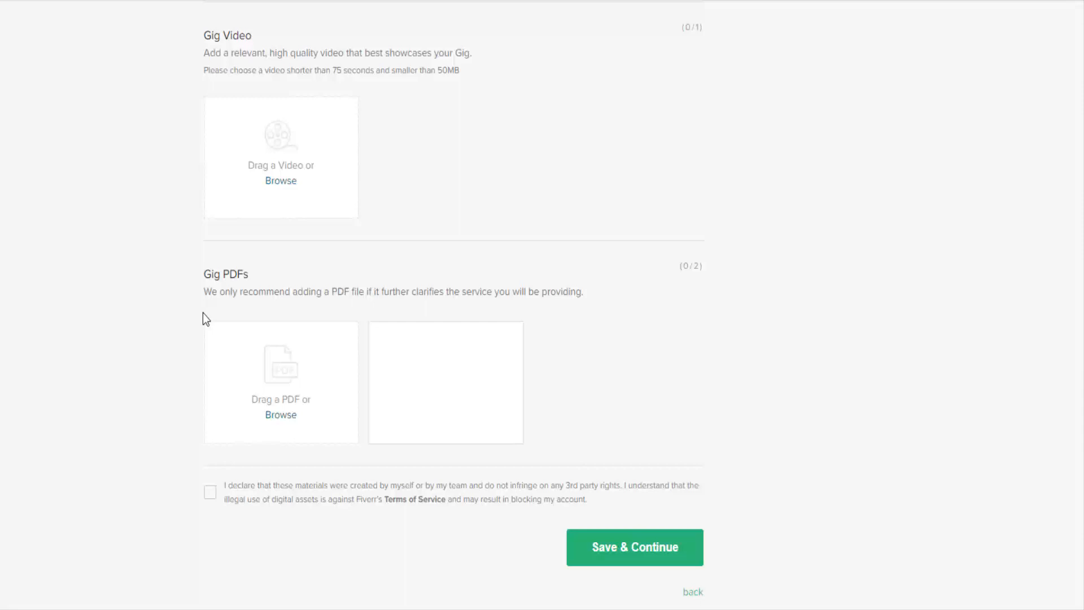
pyautogui.moveTo(271, 301)
pyautogui.click(621, 556)
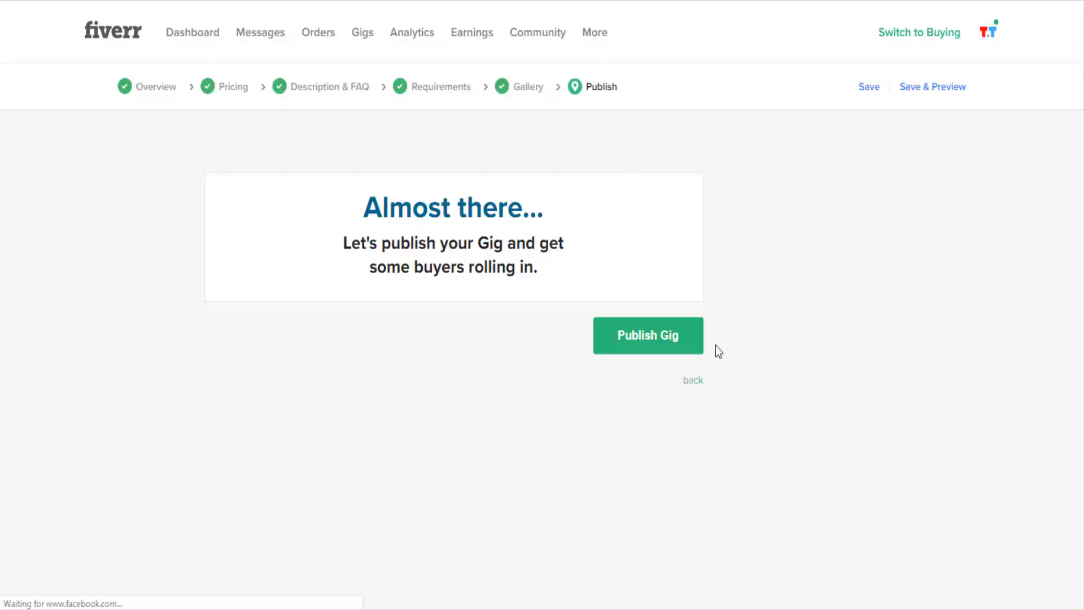
pyautogui.click(684, 351)
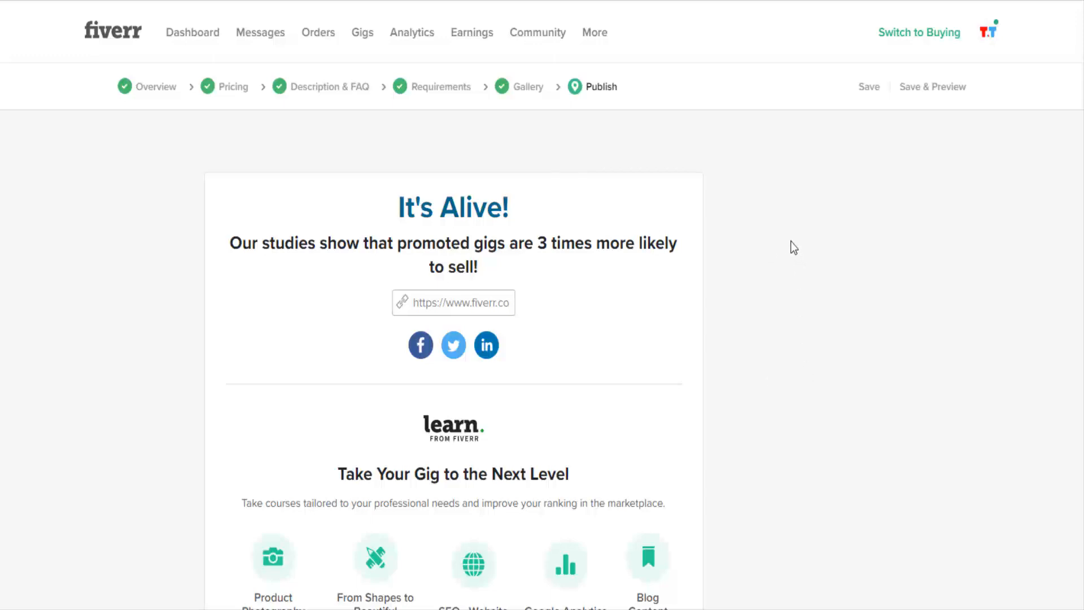
# Step: View the list of active gigs and look over the seller dashboard
pyautogui.click(367, 37)
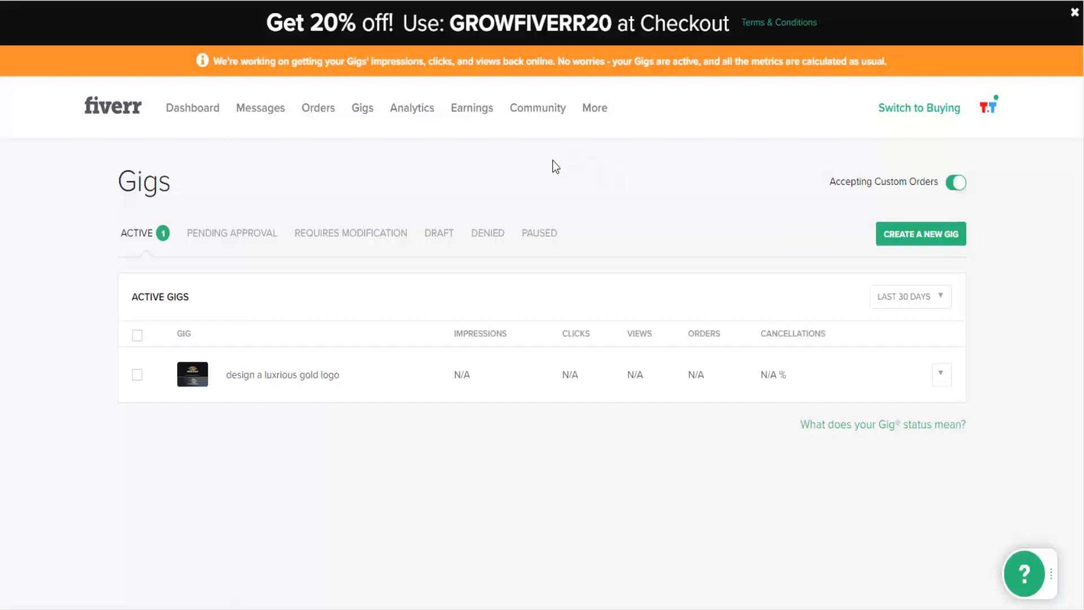
pyautogui.click(208, 108)
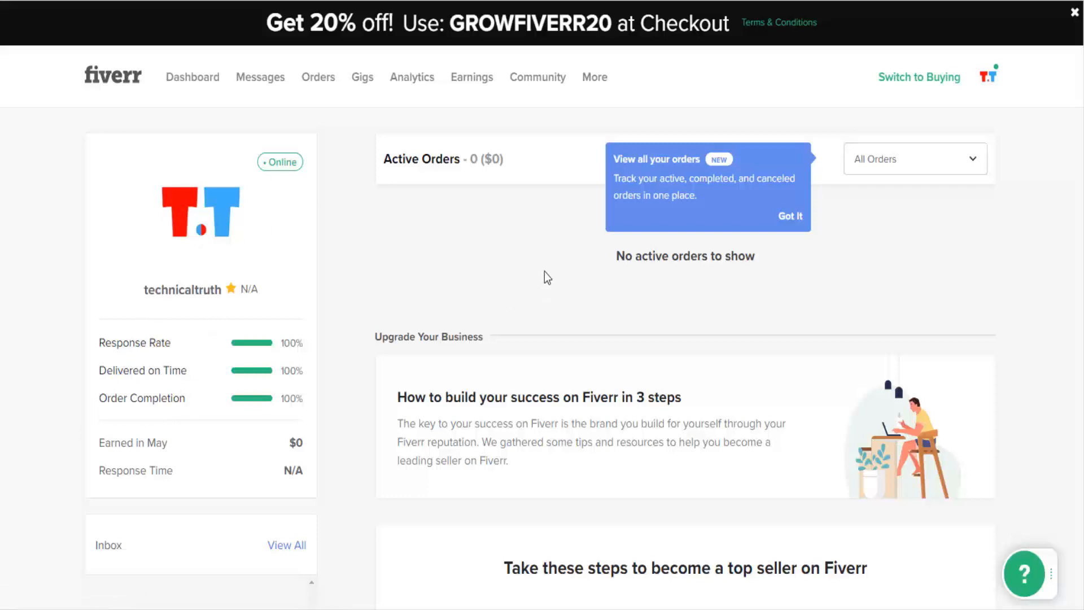
pyautogui.scroll(-4, 544, 272)
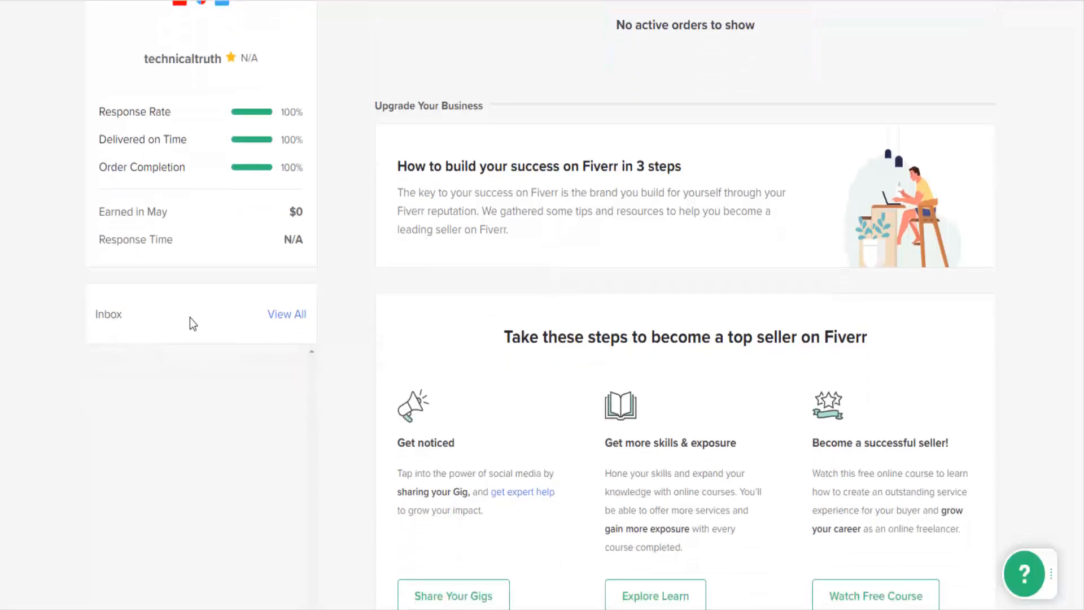
pyautogui.scroll(4, 222, 523)
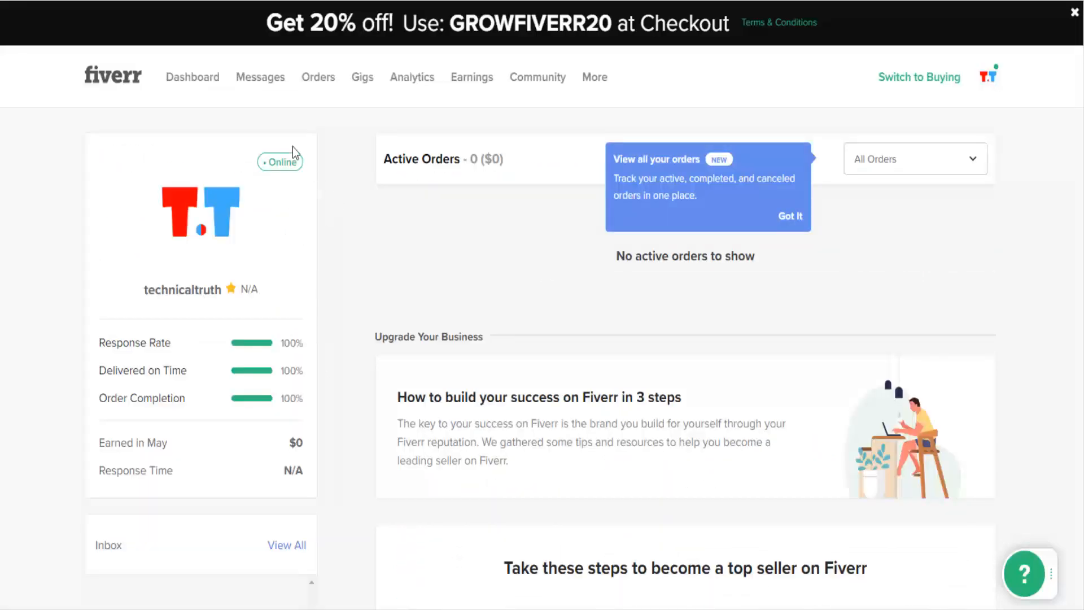
# Step: Check the account's notifications and message inbox, and close the message preview
pyautogui.click(261, 79)
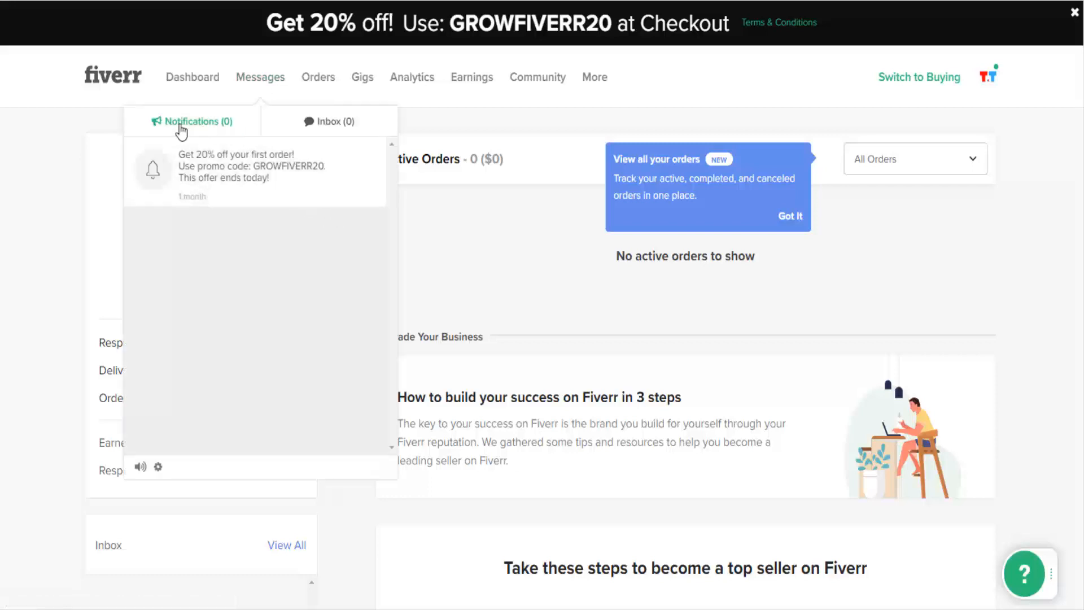
pyautogui.click(334, 124)
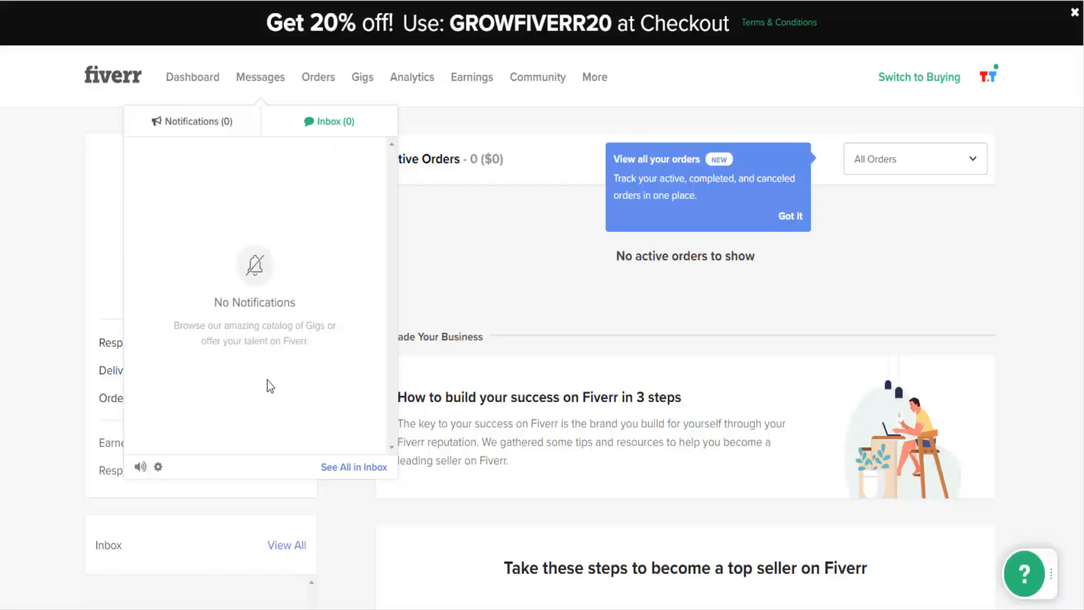
pyautogui.click(424, 234)
# Step: View the Manage Sales orders page and return to the list of active gigs
pyautogui.click(324, 79)
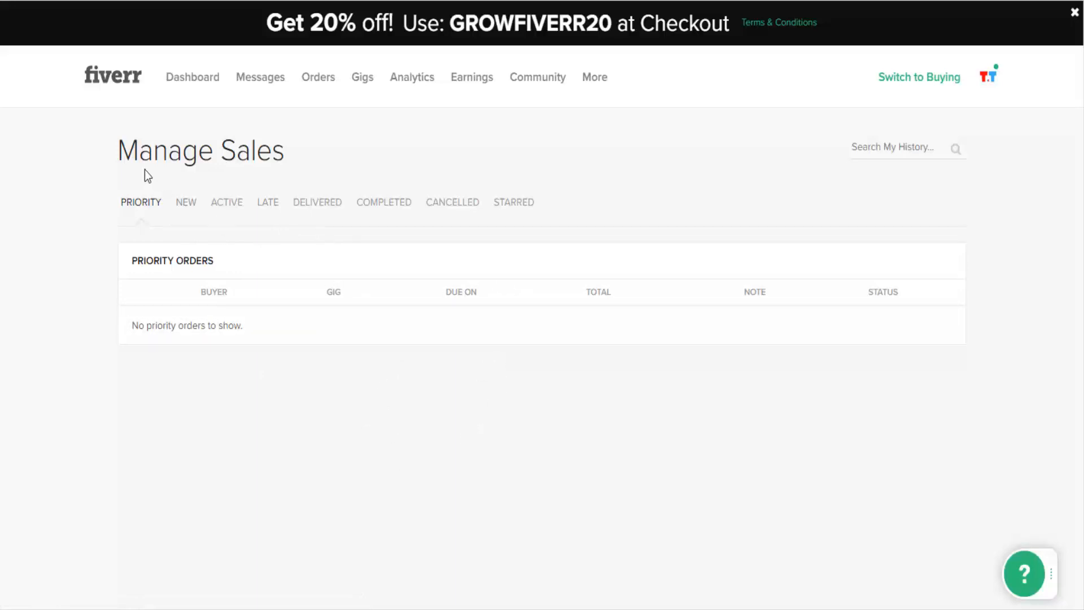
pyautogui.click(362, 79)
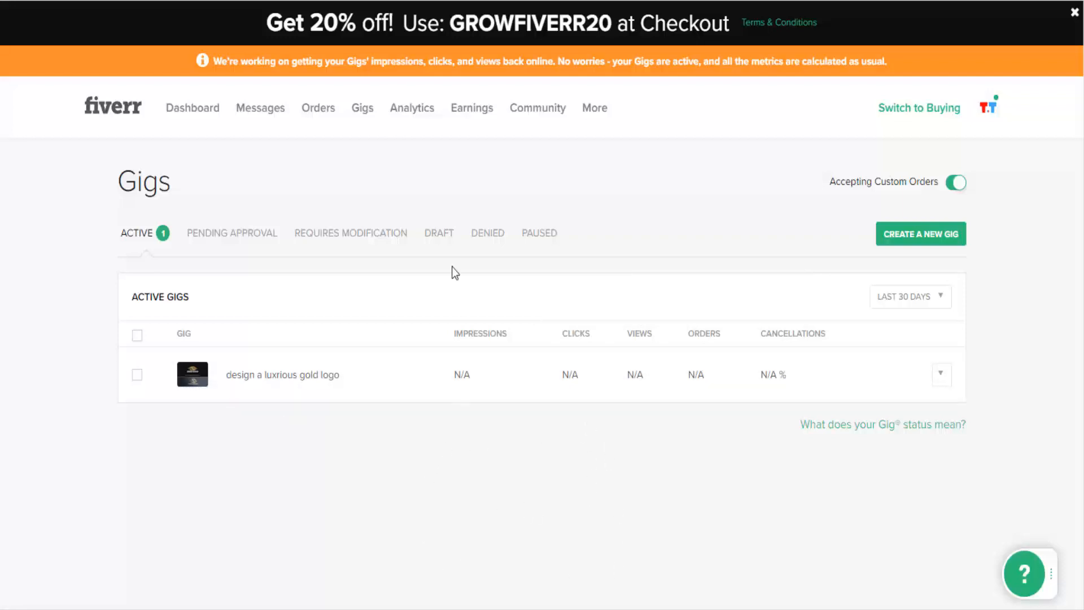
# Step: Review the seller analytics, including the earnings overview, seller level goals, ratings breakdown and World Domination map
pyautogui.click(407, 110)
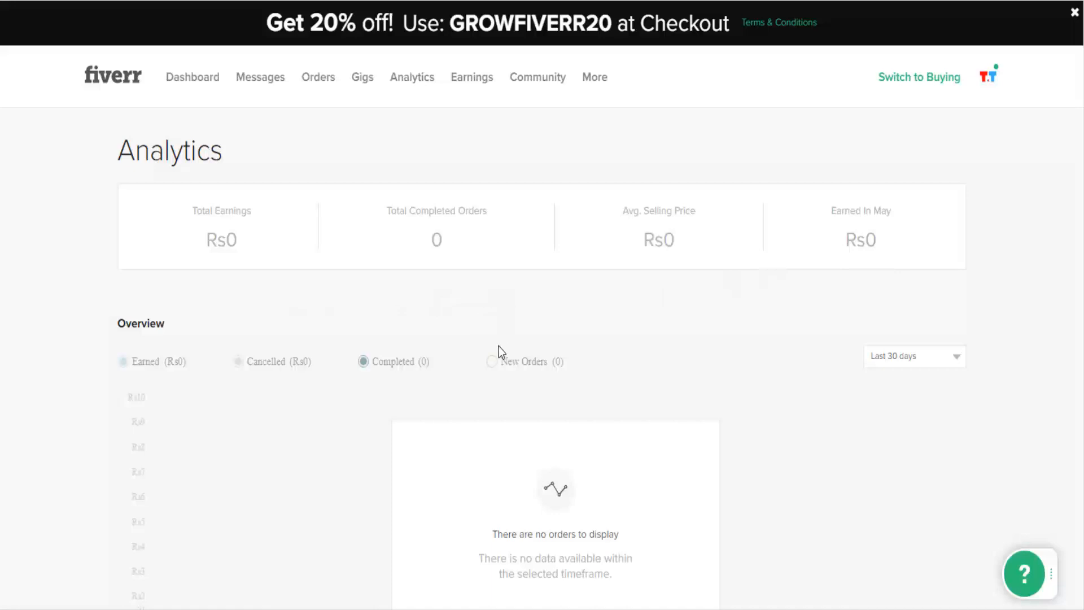
pyautogui.scroll(-10, 372, 415)
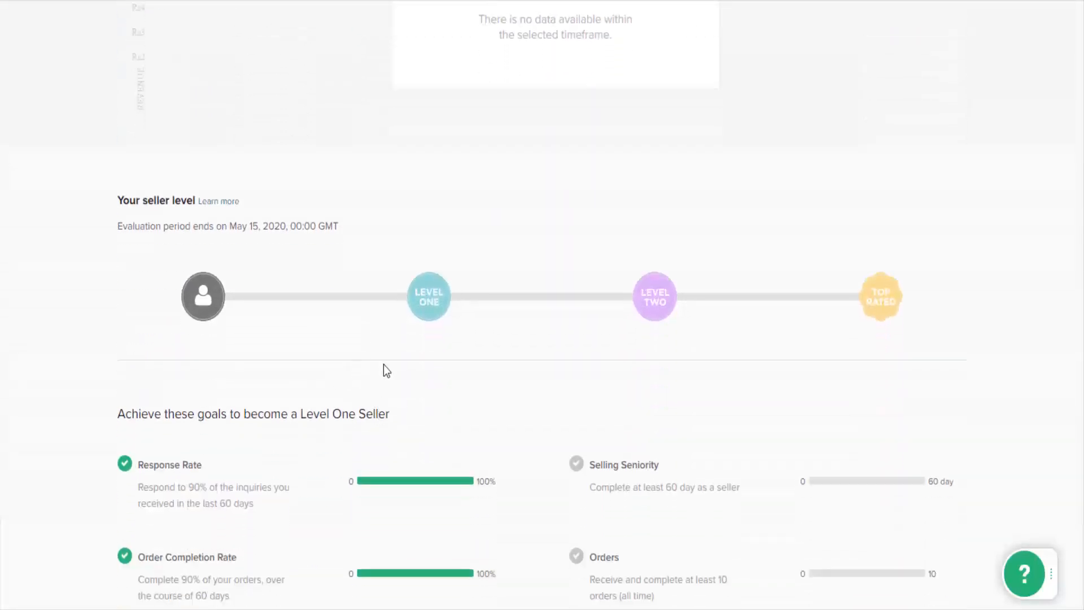
pyautogui.scroll(-7, 338, 373)
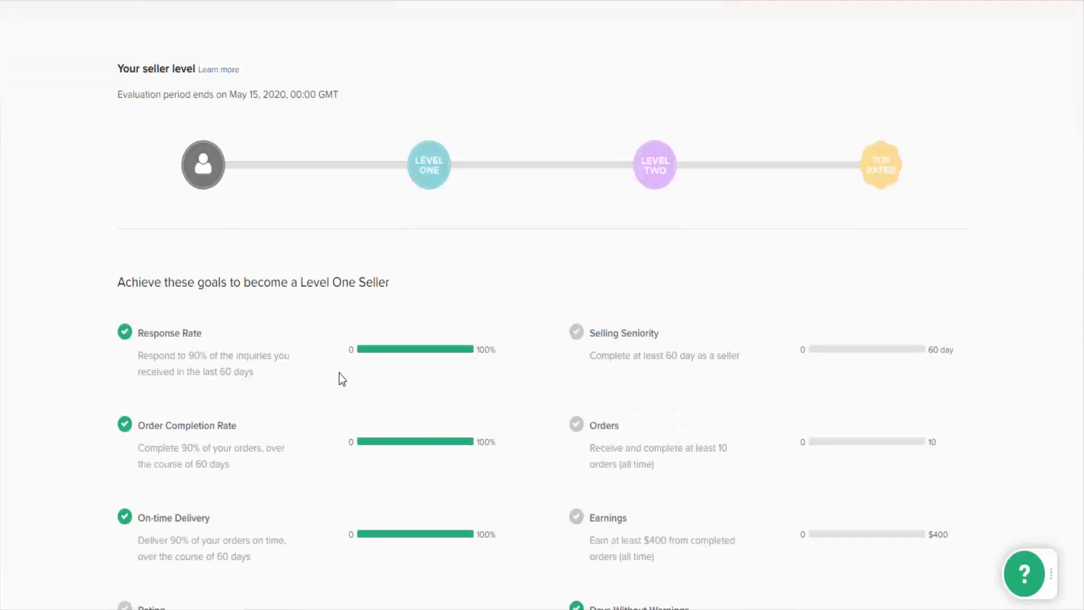
pyautogui.scroll(-4, 373, 452)
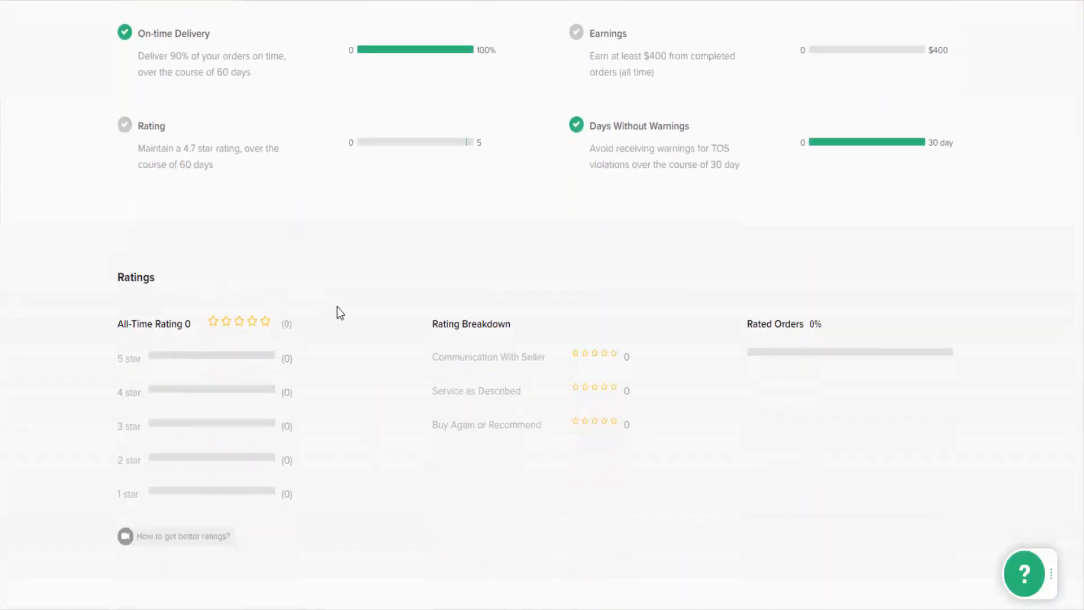
pyautogui.scroll(-6, 339, 312)
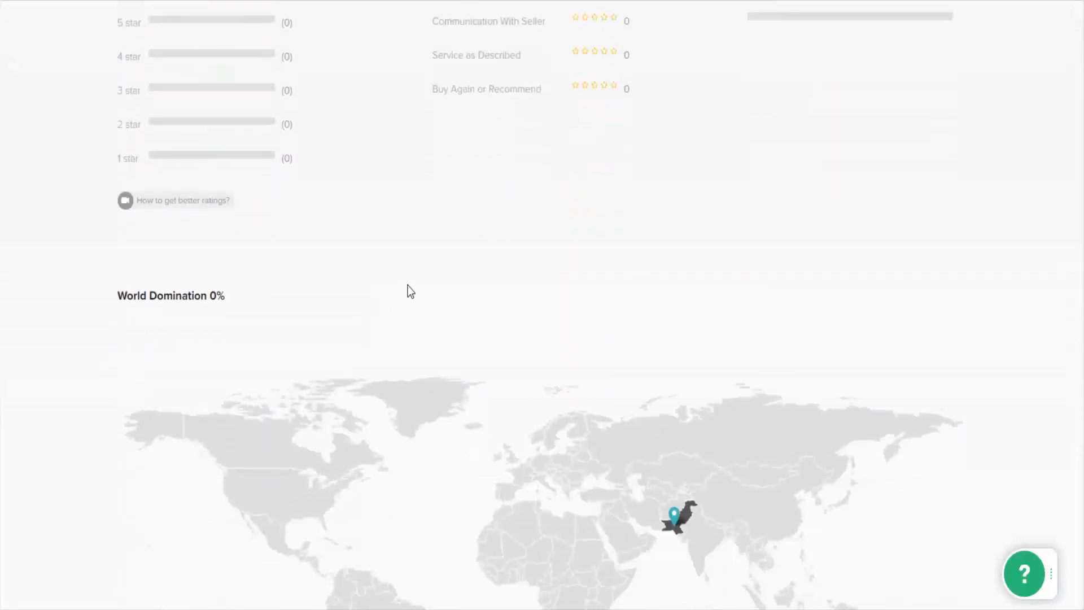
pyautogui.scroll(-2, 423, 302)
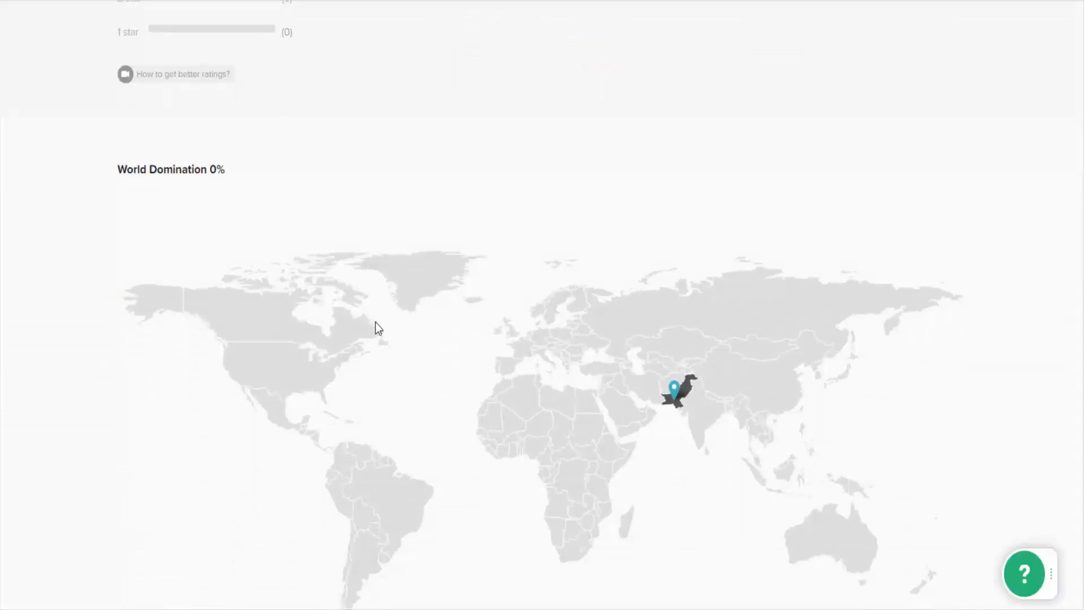
pyautogui.scroll(-3, 587, 435)
pyautogui.scroll(-4, 508, 403)
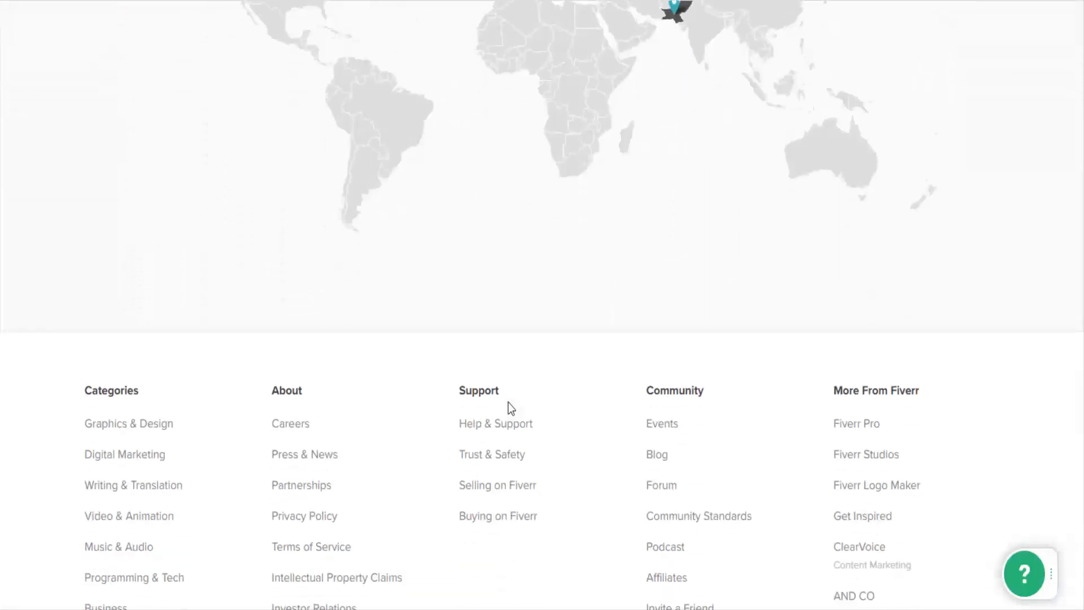
pyautogui.scroll(15, 419, 404)
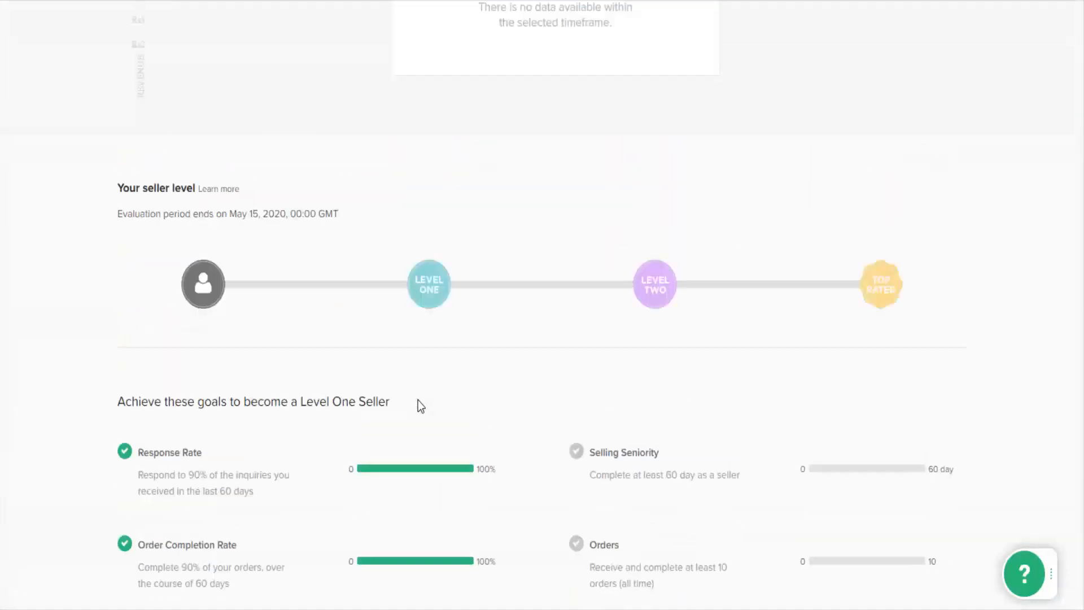
pyautogui.scroll(4, 417, 399)
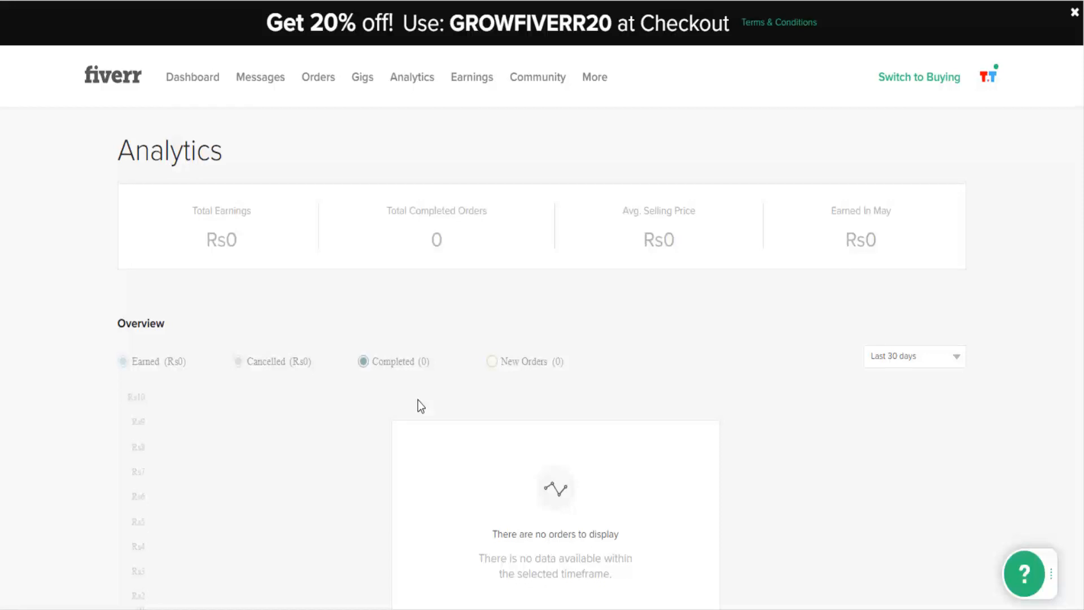
# Step: View the Earnings page with its withdrawal options and open the Buyer Requests page
pyautogui.click(472, 79)
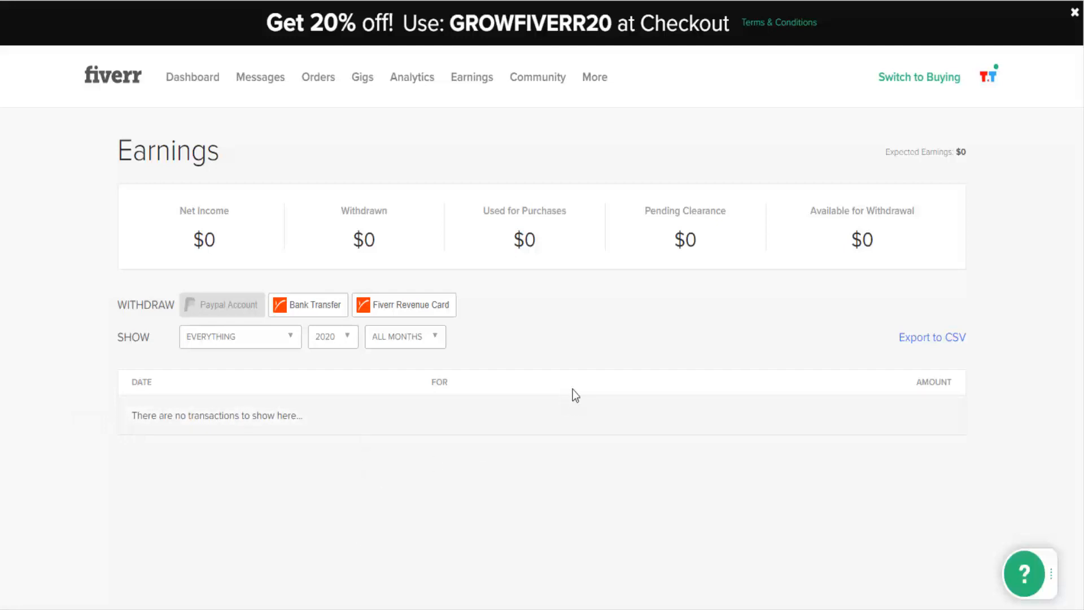
pyautogui.moveTo(539, 82)
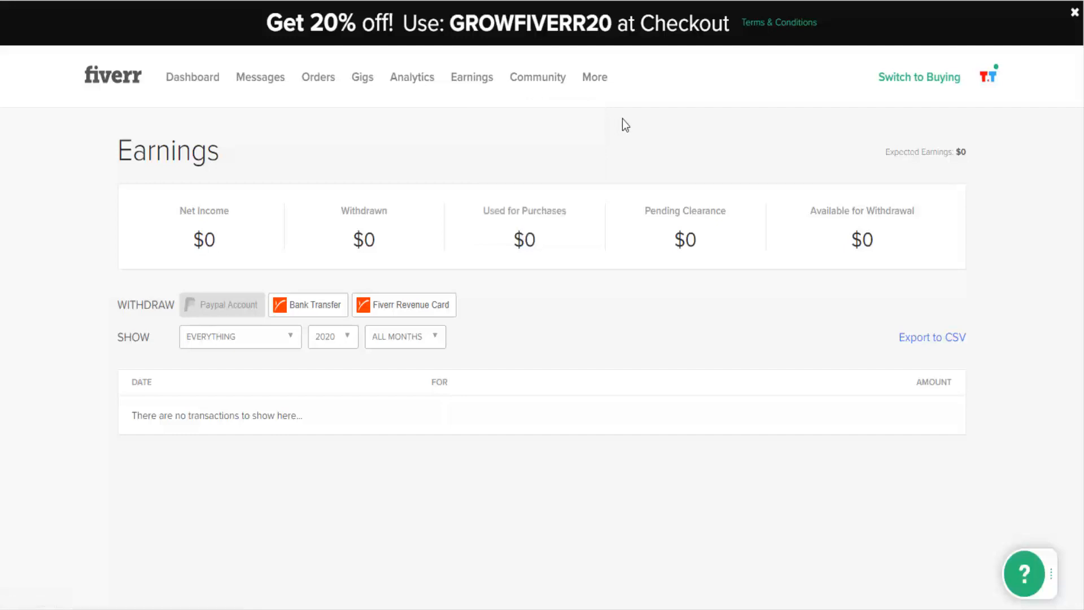
pyautogui.moveTo(595, 82)
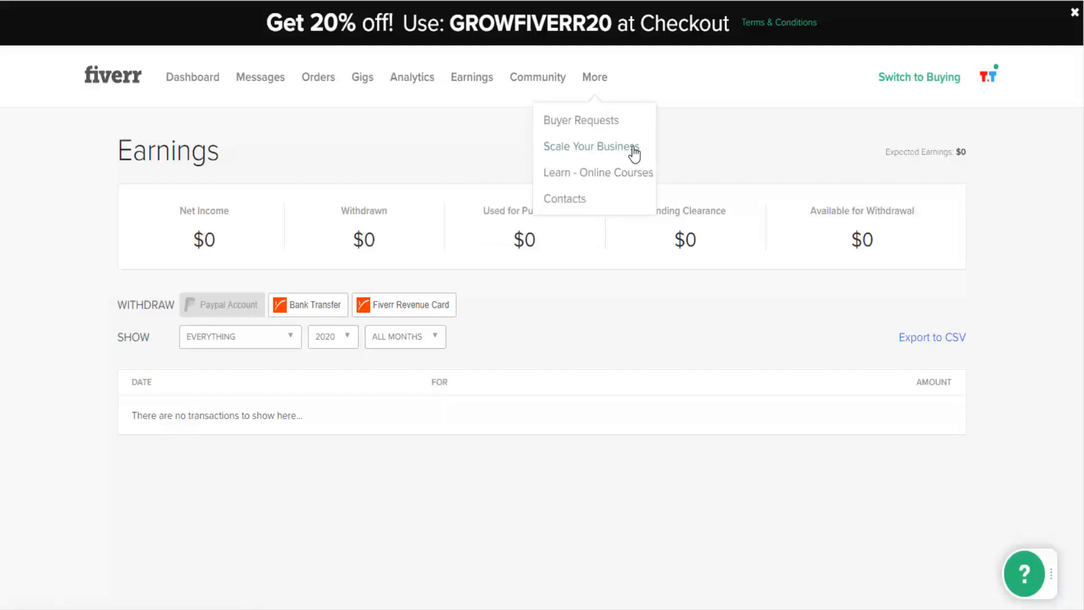
pyautogui.click(596, 128)
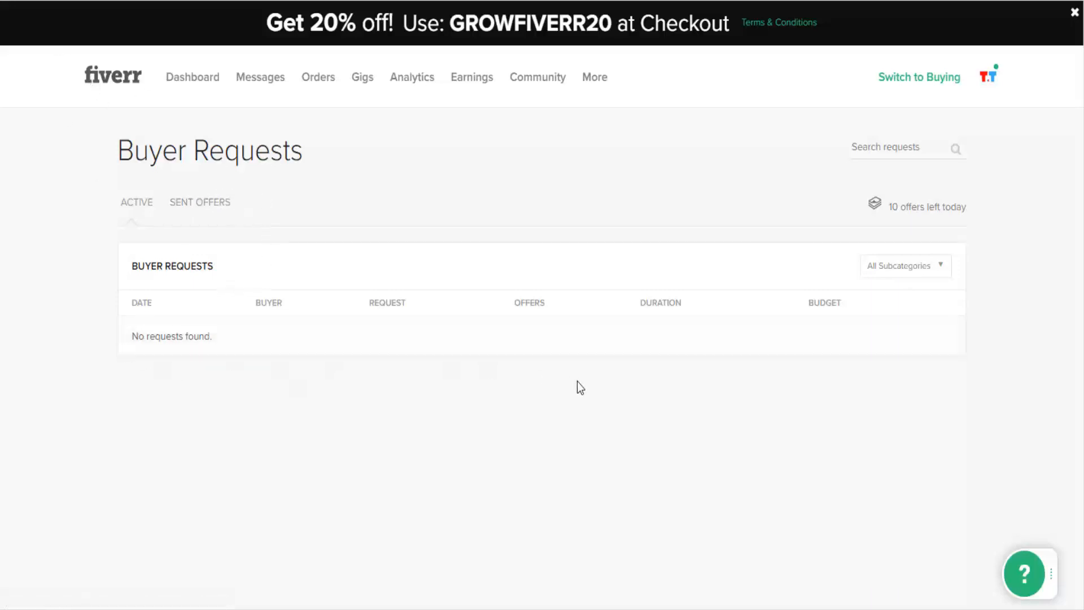
# Step: Open the Contacts page and look through the My Buyers list
pyautogui.moveTo(598, 82)
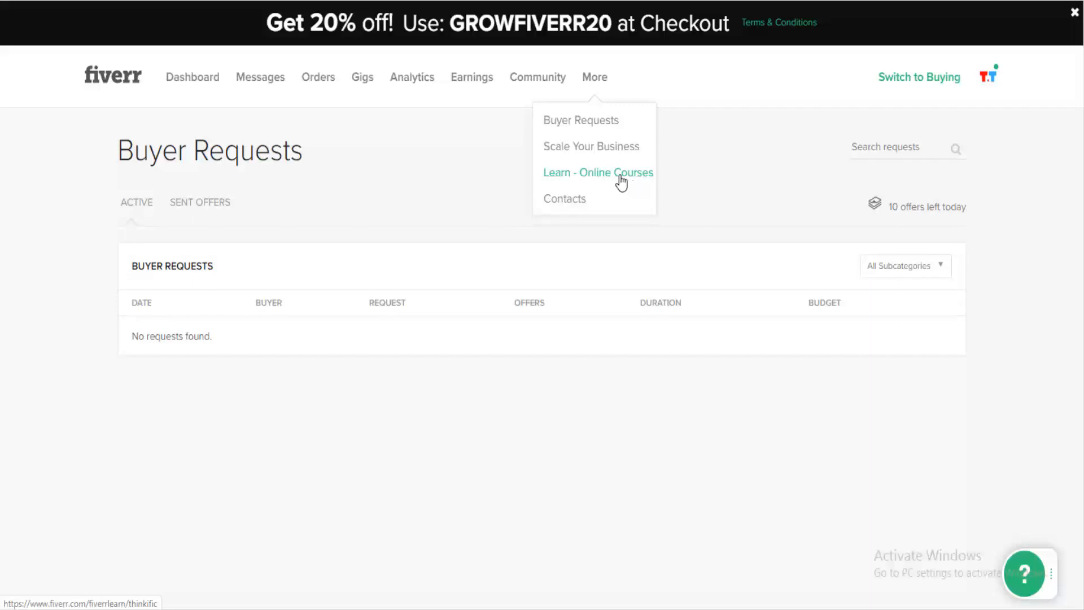
pyautogui.click(566, 204)
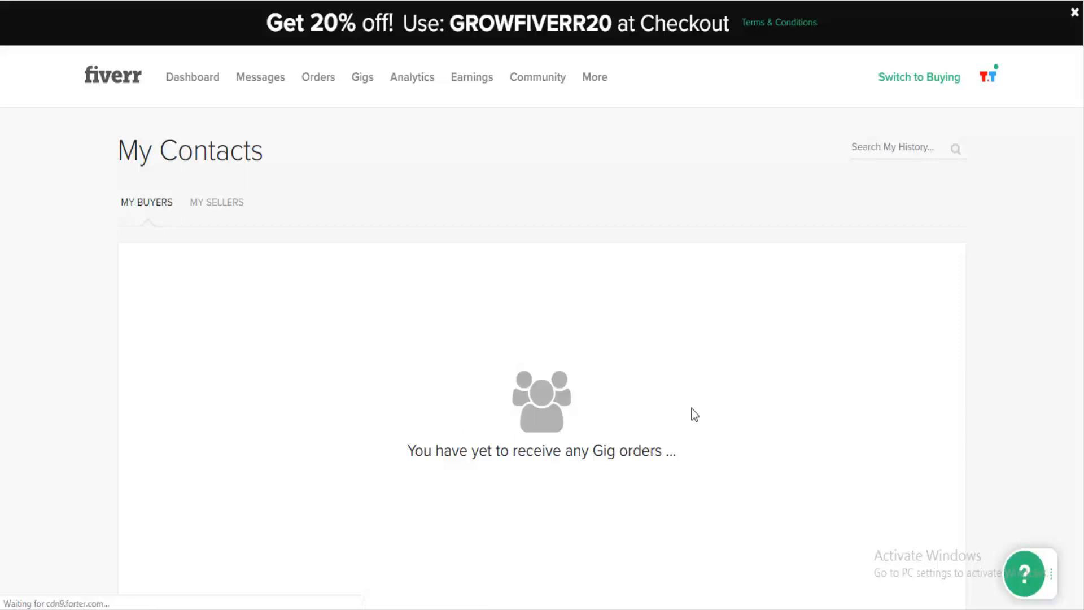
pyautogui.scroll(-4, 542, 305)
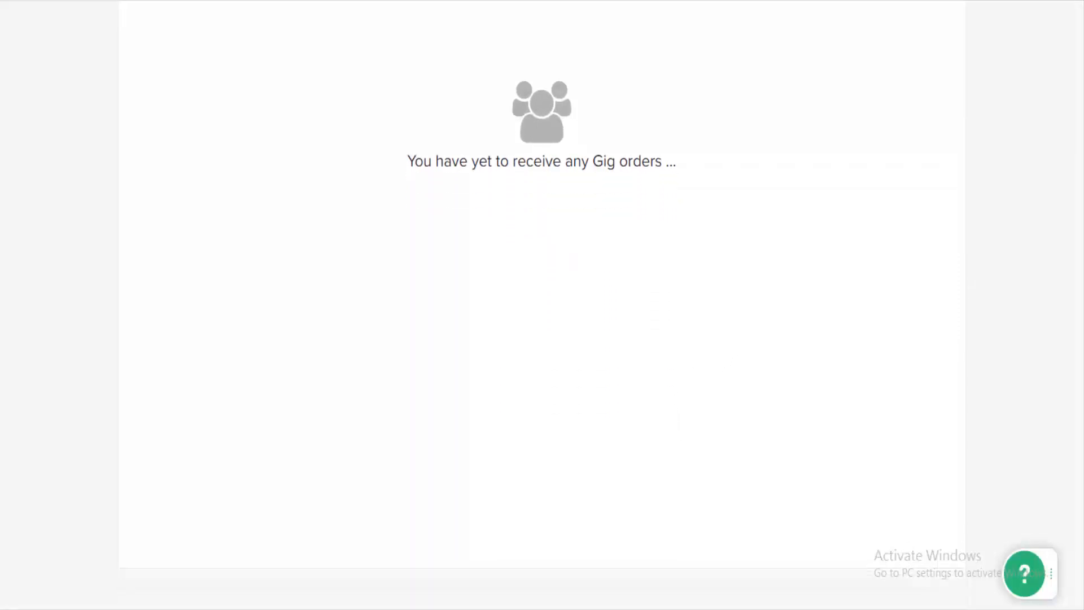
pyautogui.scroll(5, 542, 304)
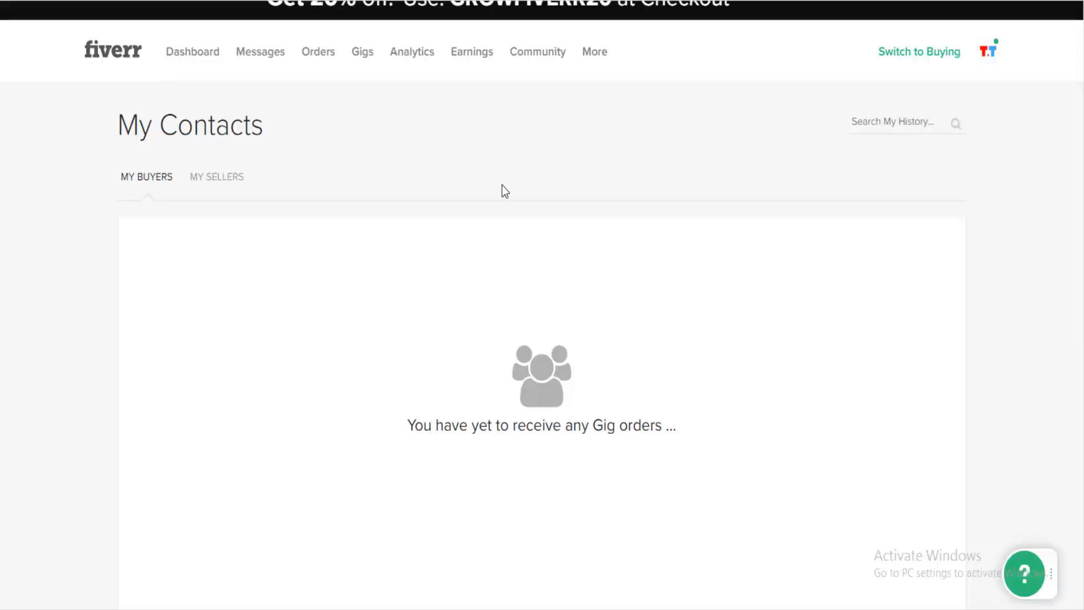
pyautogui.scroll(1, 600, 254)
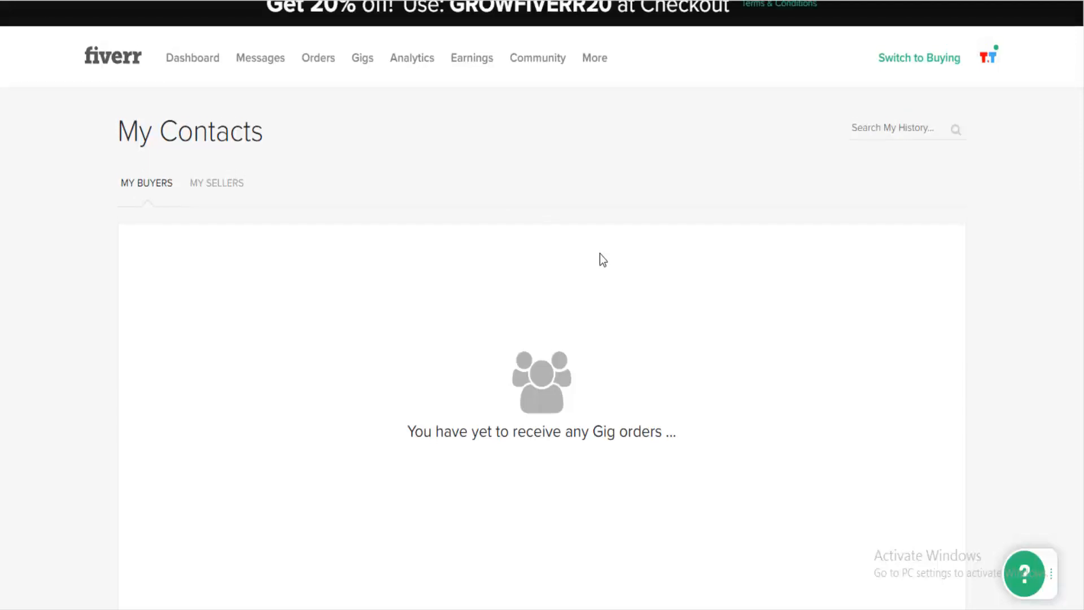